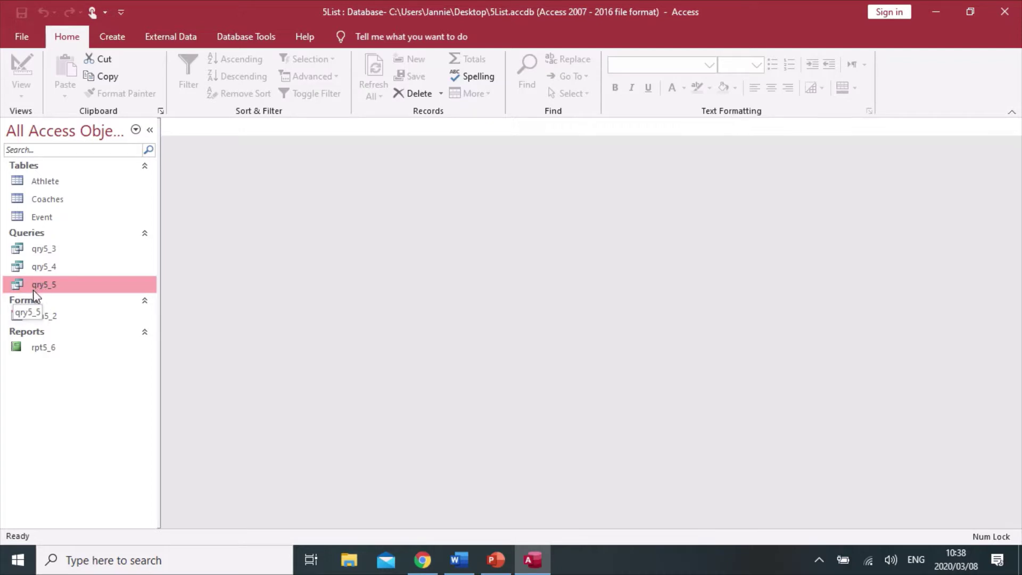
Open qry5_5 in Design View and select the empty third Field cell
double_click(63, 289)
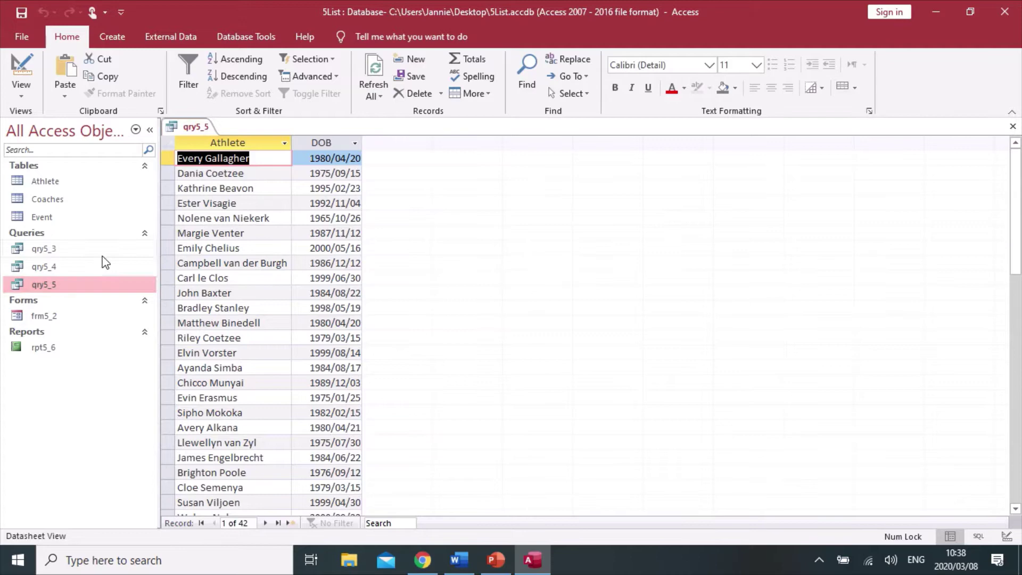
left_click(30, 64)
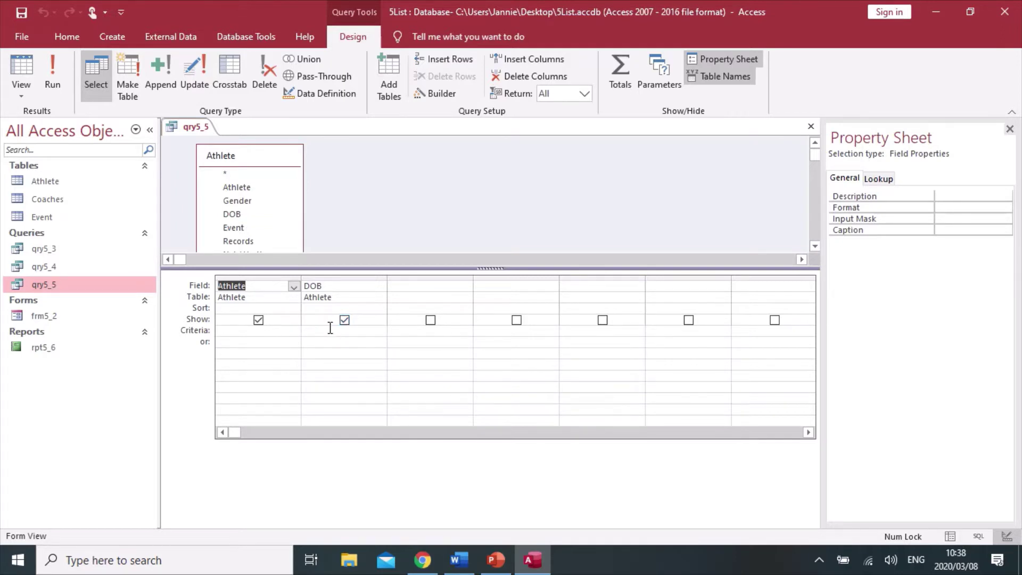
left_click(398, 288)
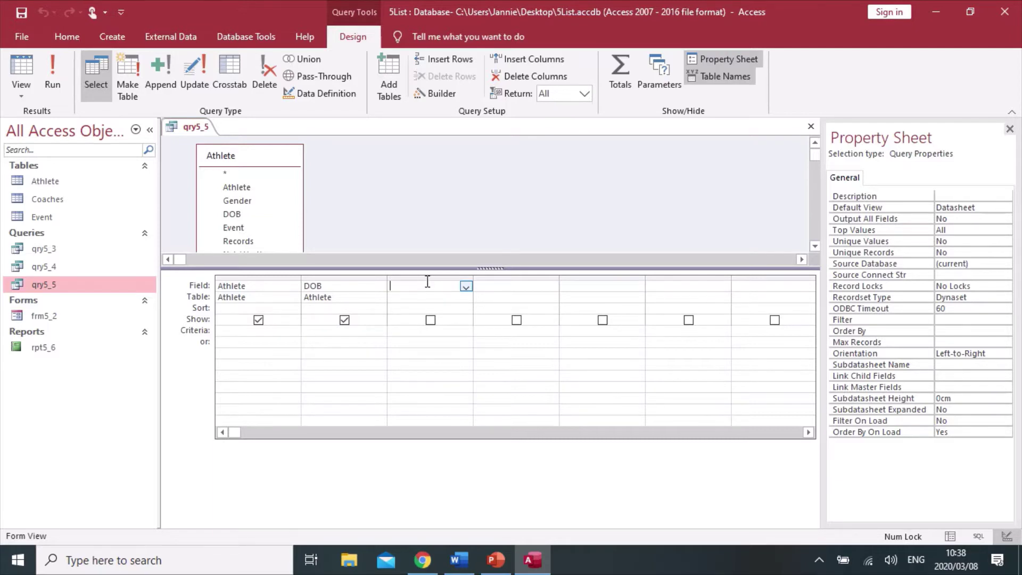
Open the Expression Builder for the new field and browse Built-In Date/Time functions to Date
left_click(439, 96)
left_click_drag(438, 87, 504, 66)
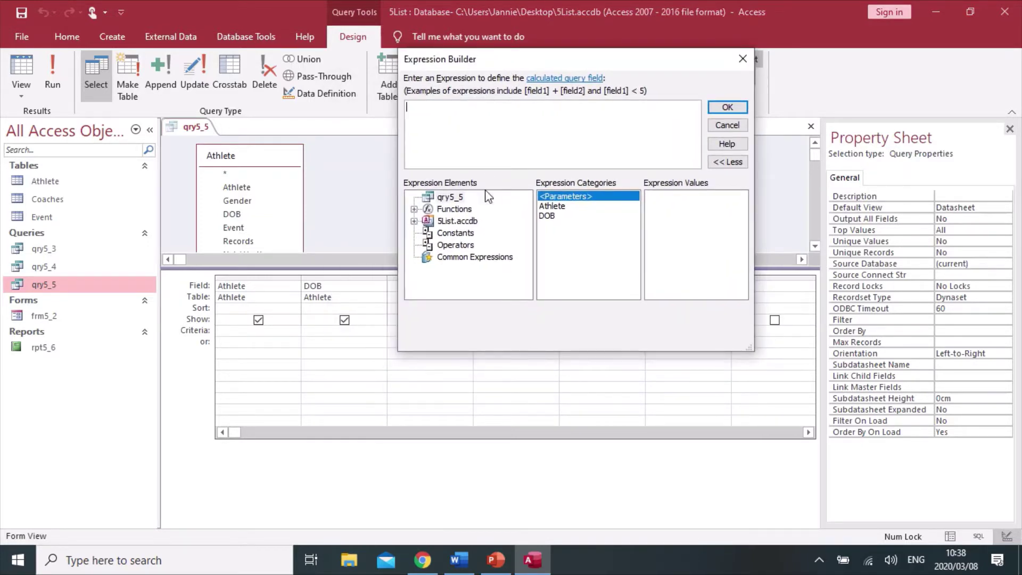
double_click(461, 210)
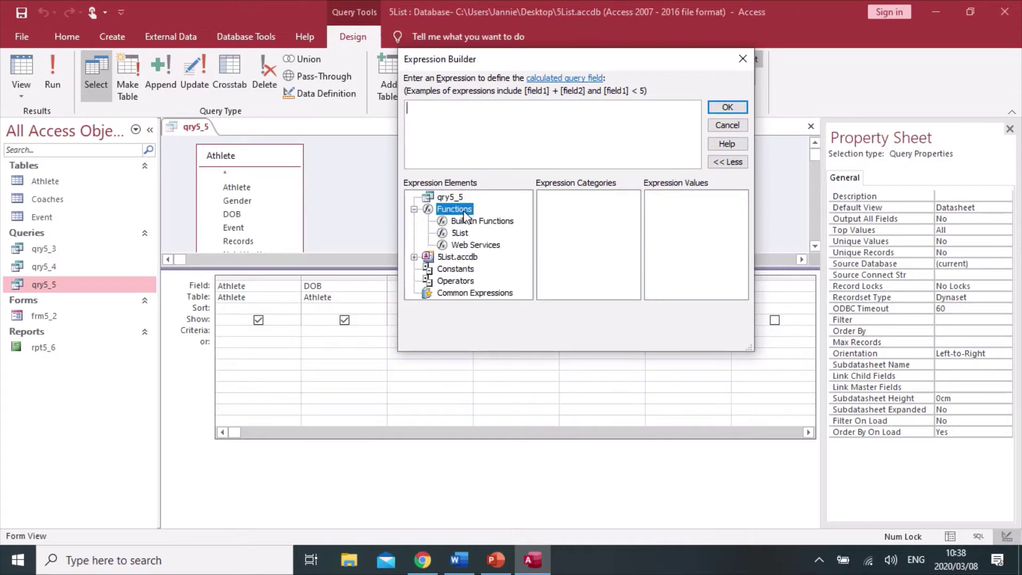
left_click(488, 222)
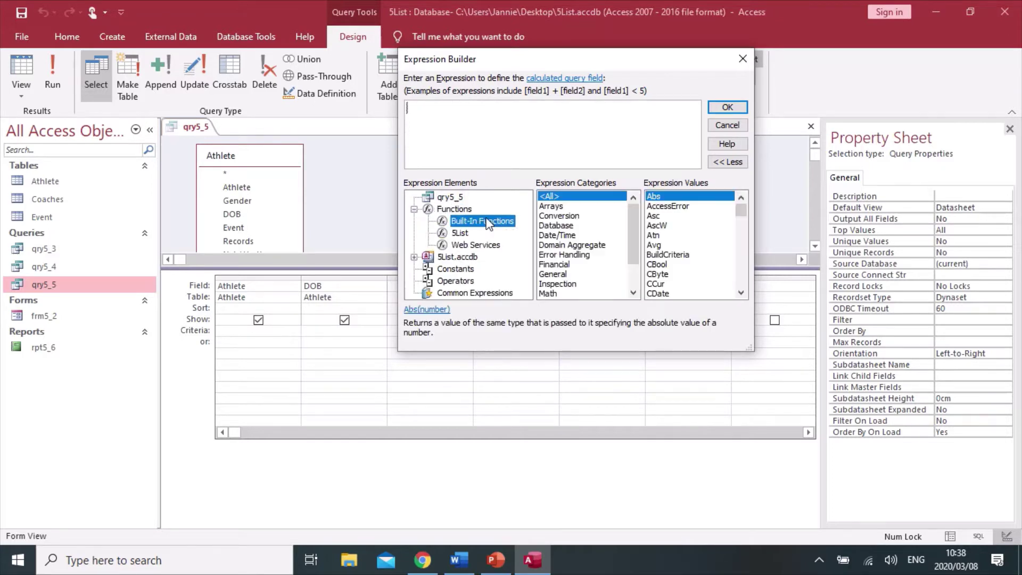
double_click(567, 235)
left_click(663, 206)
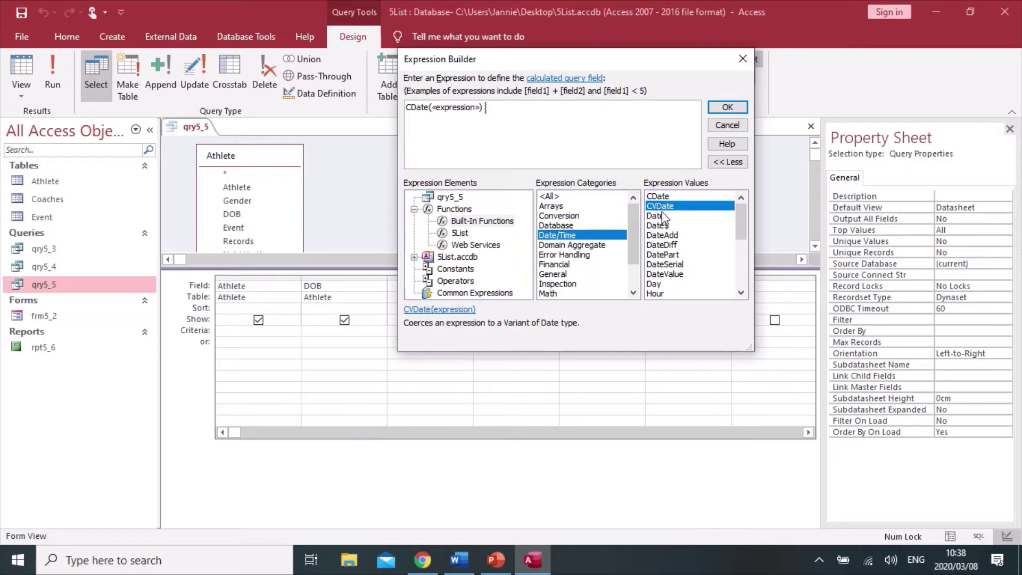
left_click(662, 214)
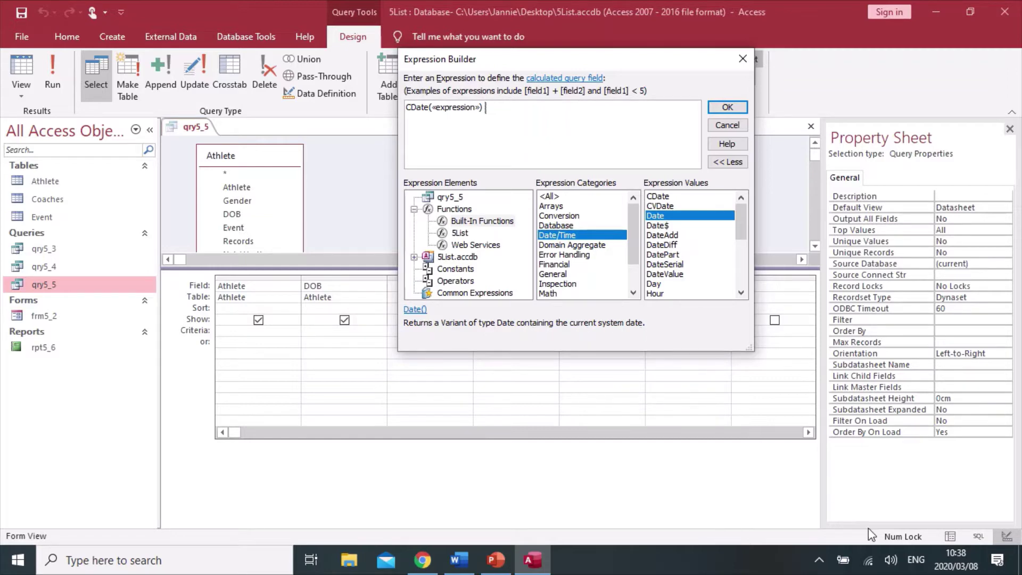
Build the expression Date() - [DOB] from the Date function and qry5_5's DOB field
mouse_move(964, 565)
key("BackSpace")
key("BackSpace")
key("BackSpace")
key("BackSpace")
key("BackSpace")
key("BackSpace")
key("BackSpace")
key("BackSpace")
key("BackSpace")
key("BackSpace")
key("BackSpace")
key("BackSpace")
key("BackSpace")
key("BackSpace")
key("BackSpace")
key("BackSpace")
key("BackSpace")
key("BackSpace")
key("BackSpace")
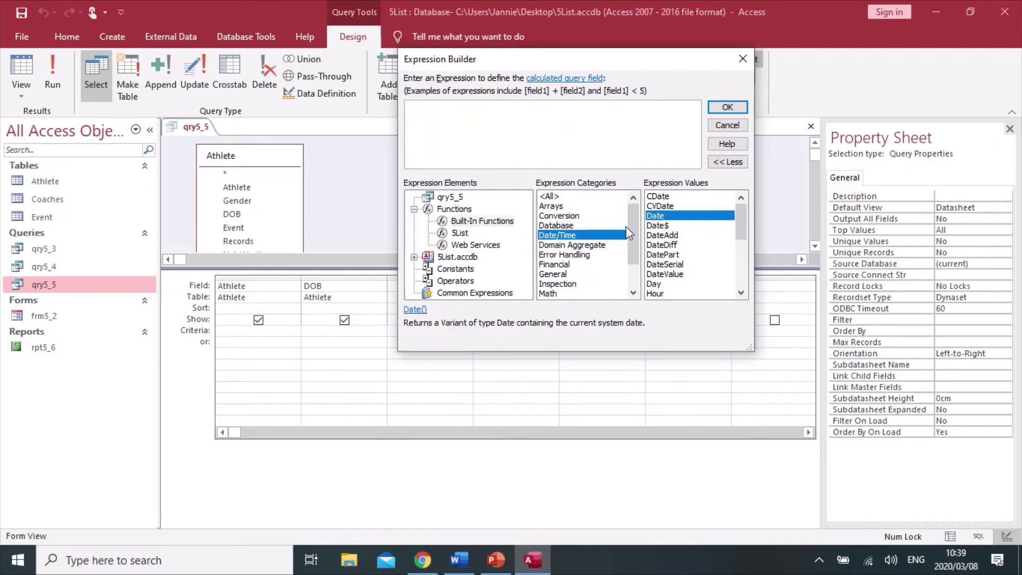
double_click(658, 219)
type("-")
left_click(457, 198)
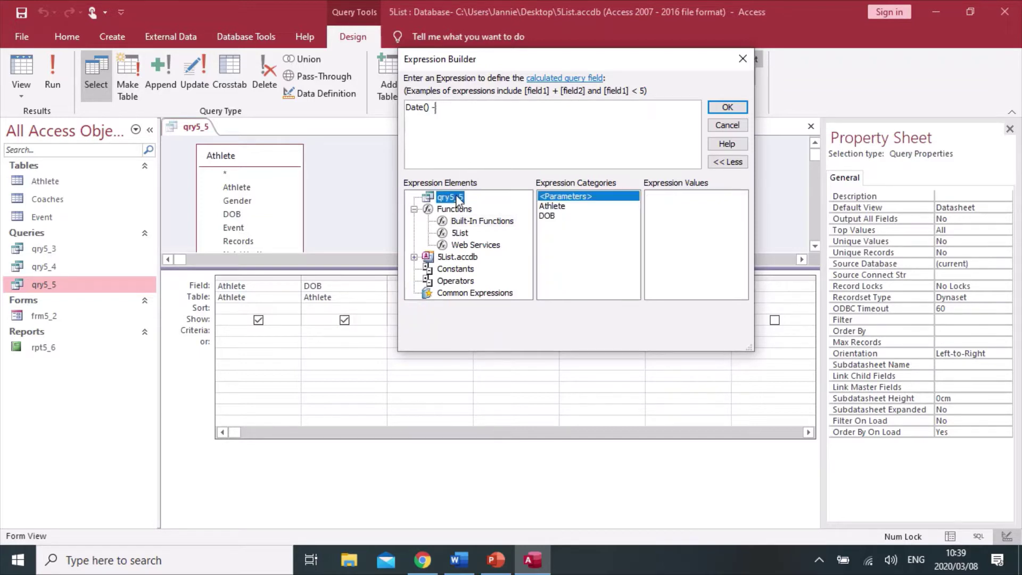
double_click(549, 217)
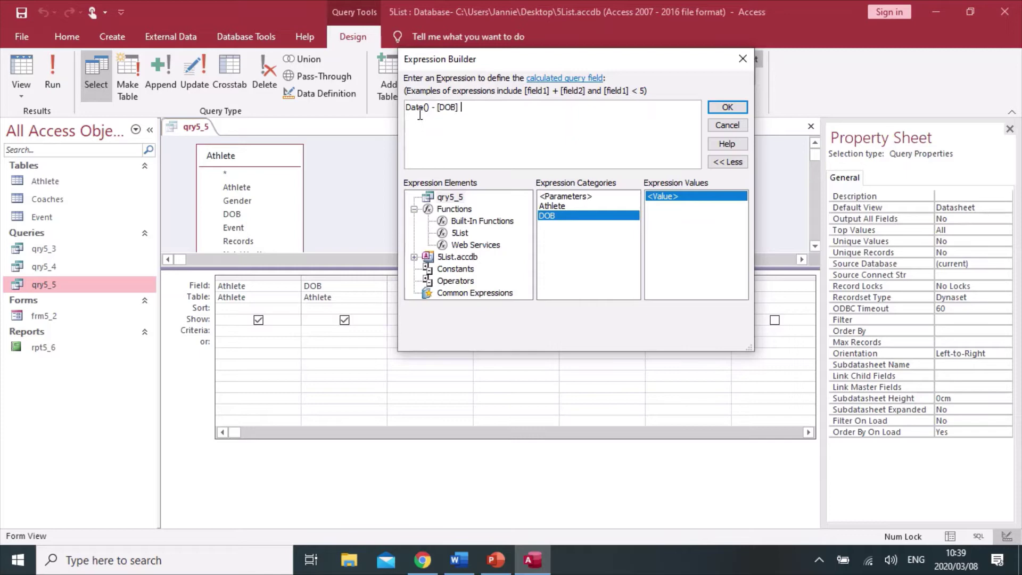
Turn the expression into (Date() - [DOB])/365,25*12, using a comma as decimal separator
left_click(407, 108)
type("(")
left_click(463, 112)
type(")")
type("/365.25")
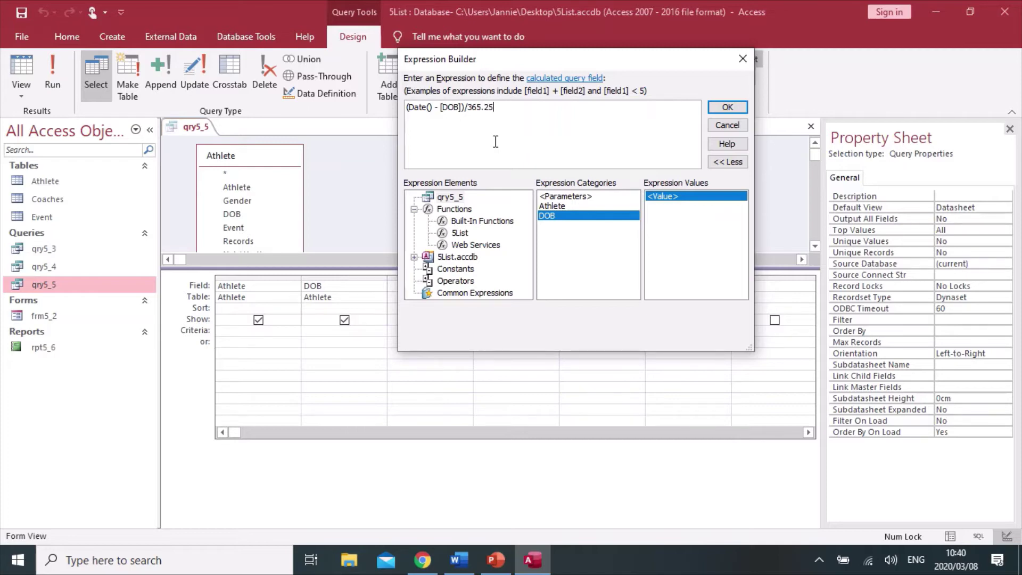
type("*12")
left_click(484, 108)
key("BackSpace")
type(",")
Accept the expression and replace the Expr1 field name with Months
left_click(721, 108)
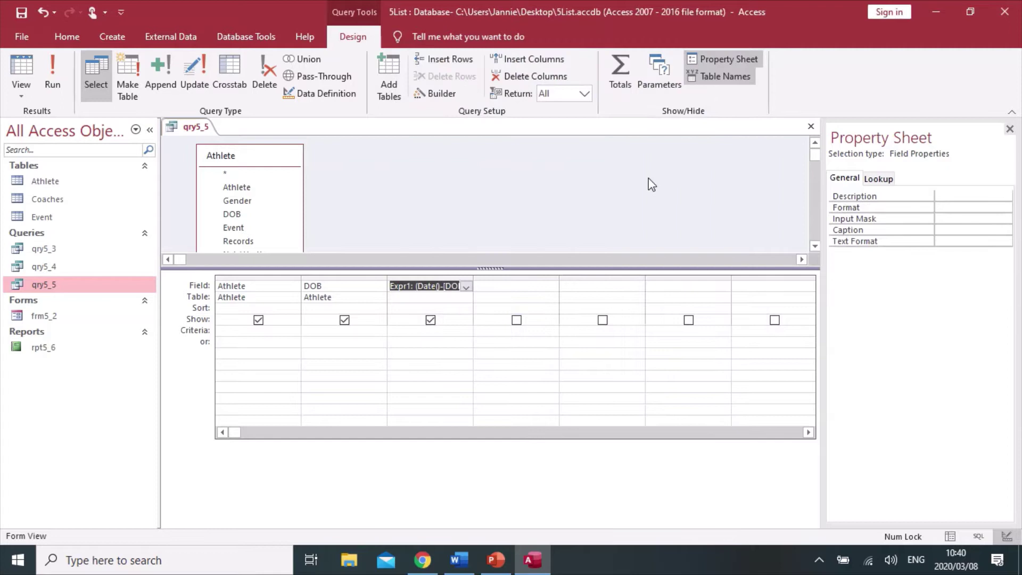
left_click(427, 299)
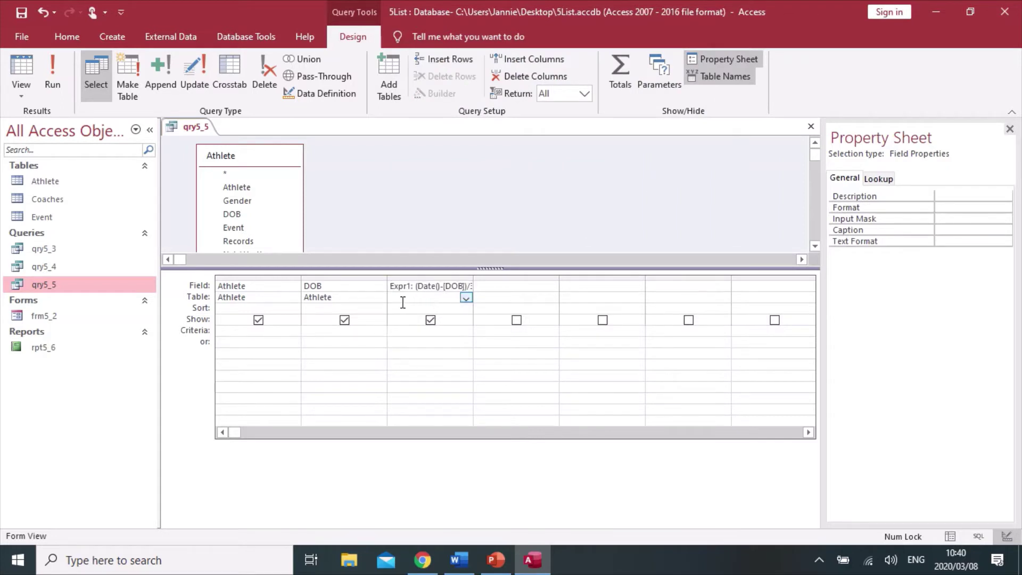
left_click(410, 286)
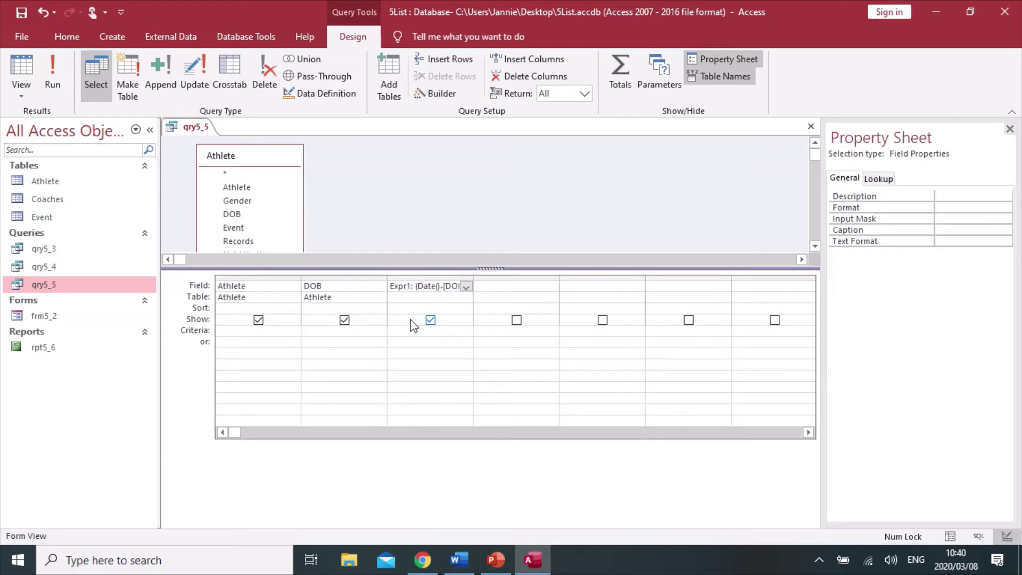
key("BackSpace")
key("BackSpace")
key("BackSpace")
key("BackSpace")
key("BackSpace")
type("Moths")
key("Left")
key("Left")
type("n")
Run qry5_5 and auto-fit the Months column to show its full values
left_click(59, 80)
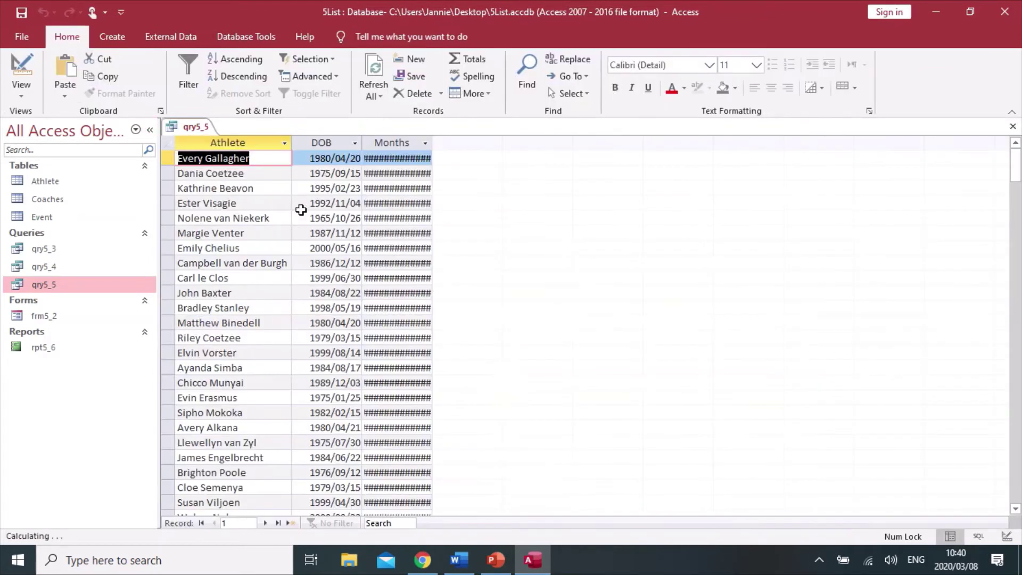
double_click(434, 142)
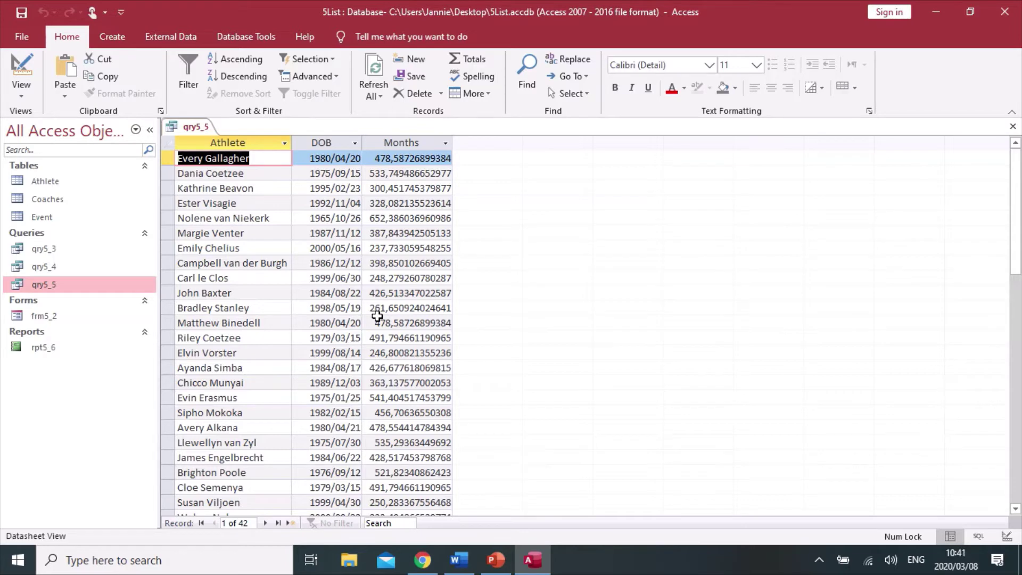
Add a >480 criterion on the Months field and rerun qry5_5, leaving 14 records
left_click(21, 67)
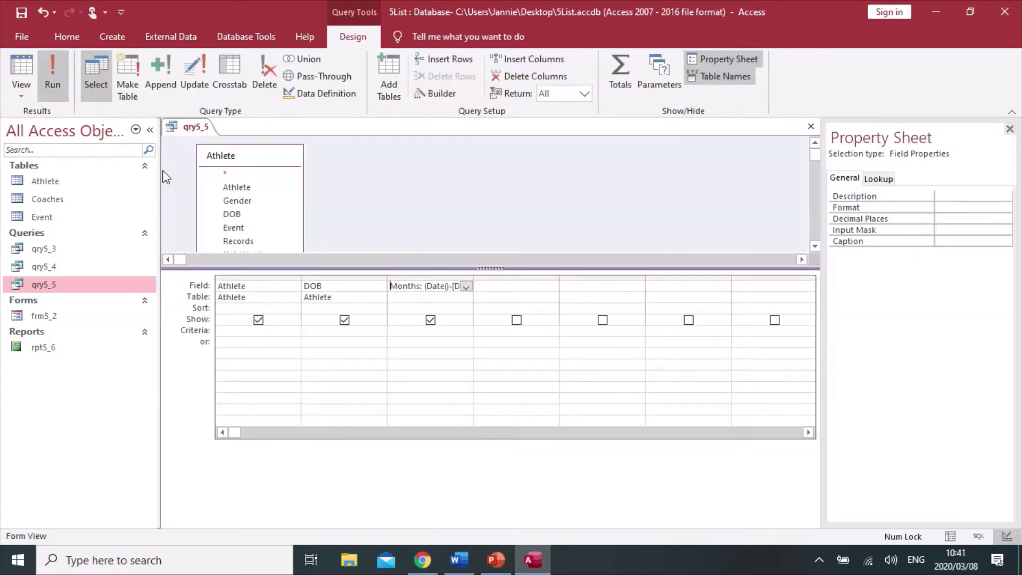
left_click(413, 332)
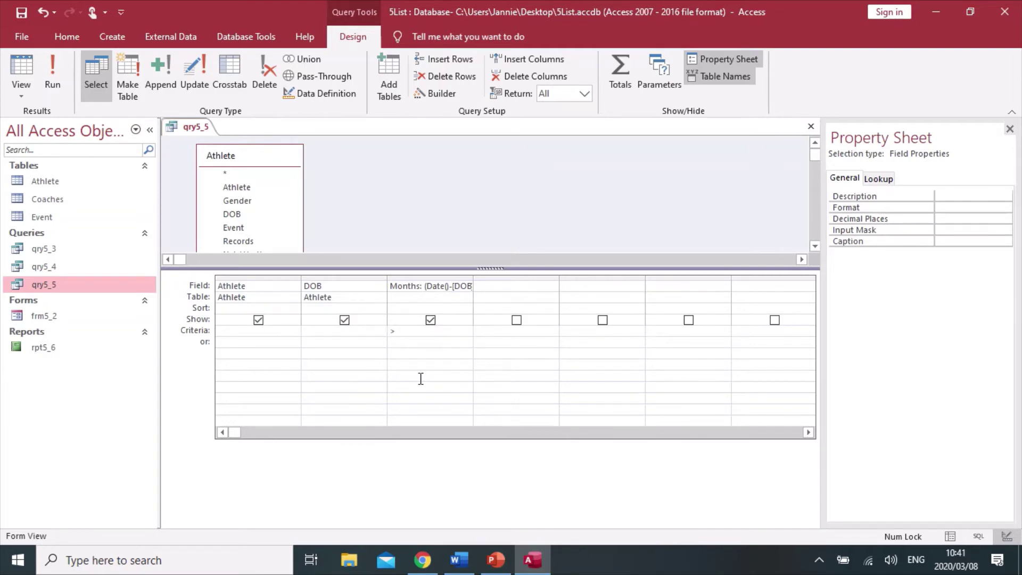
type(">480")
left_click(53, 74)
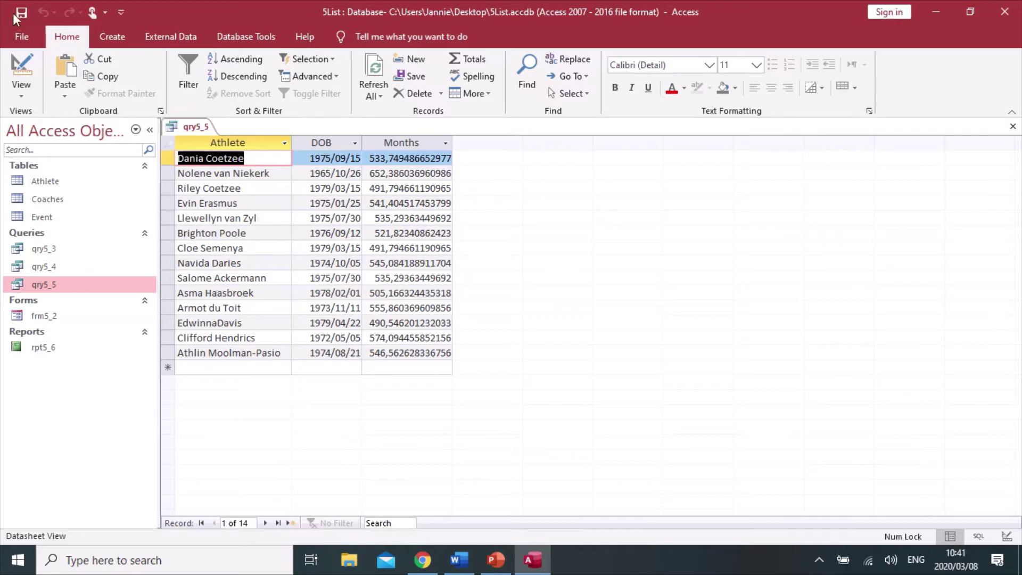
Close qry5_5 and open the rpt5_6 report, leaving the Insert function prompt blank
left_click(1013, 126)
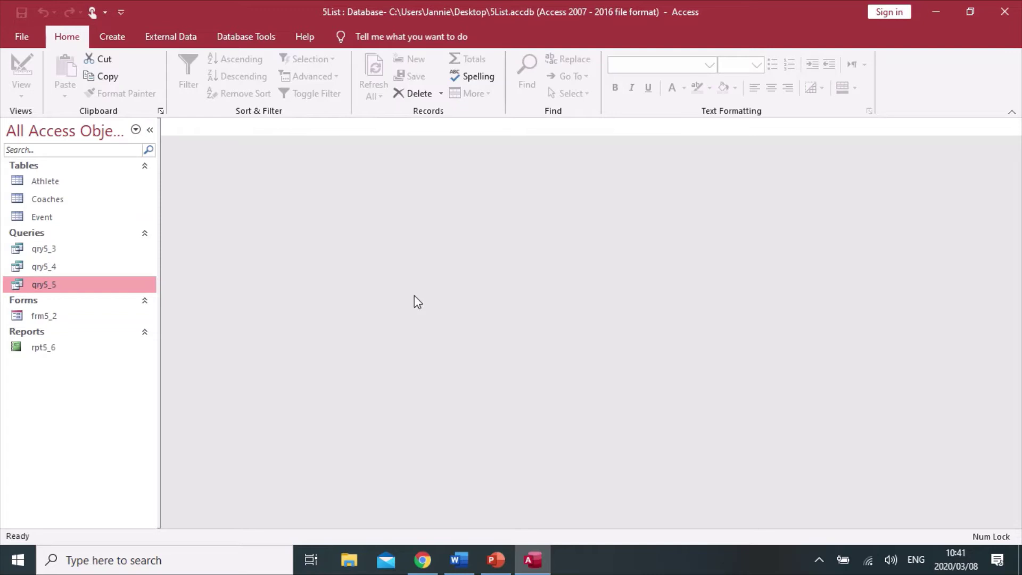
left_click(54, 351)
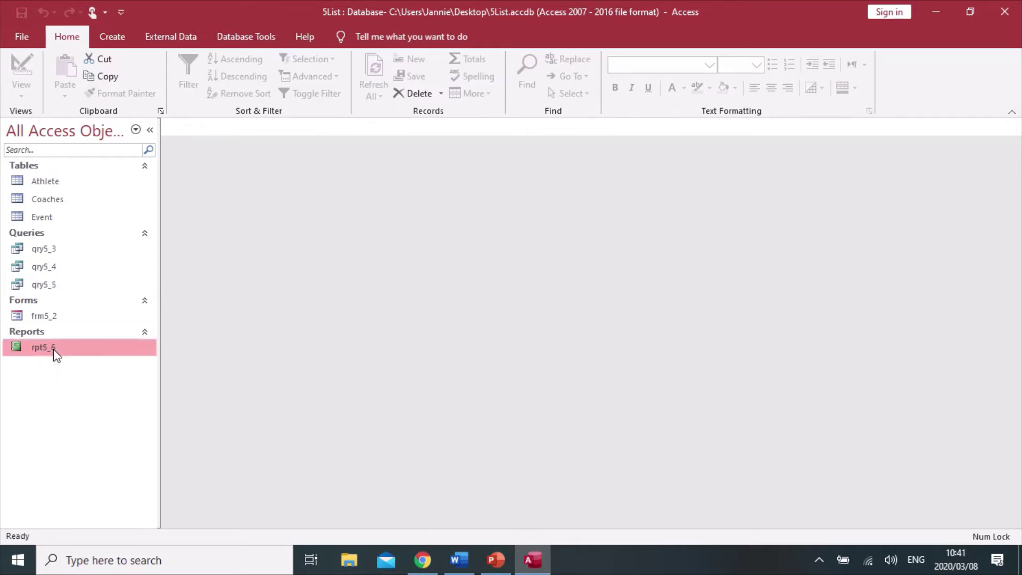
double_click(54, 351)
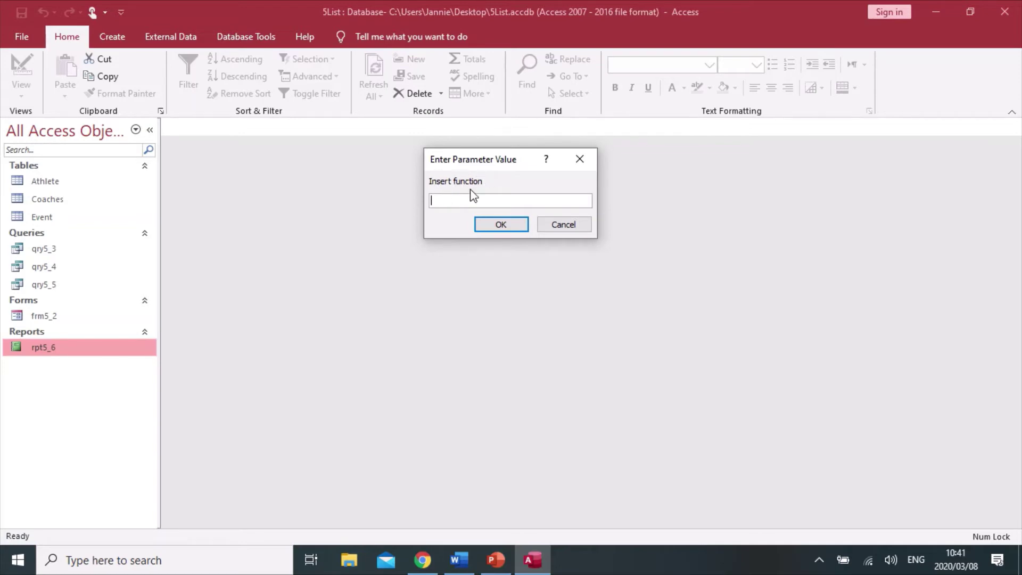
left_click(501, 226)
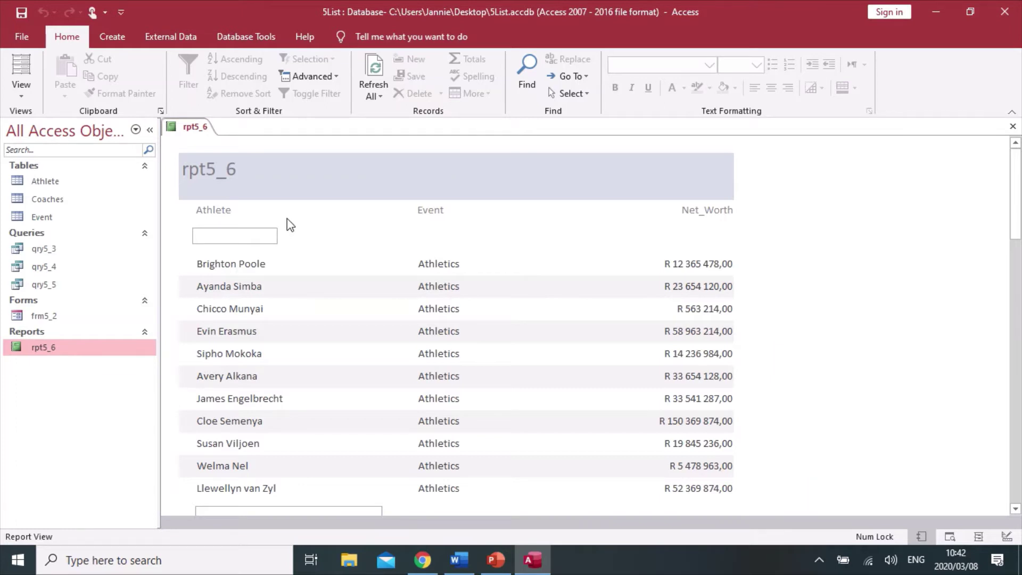
left_click(24, 95)
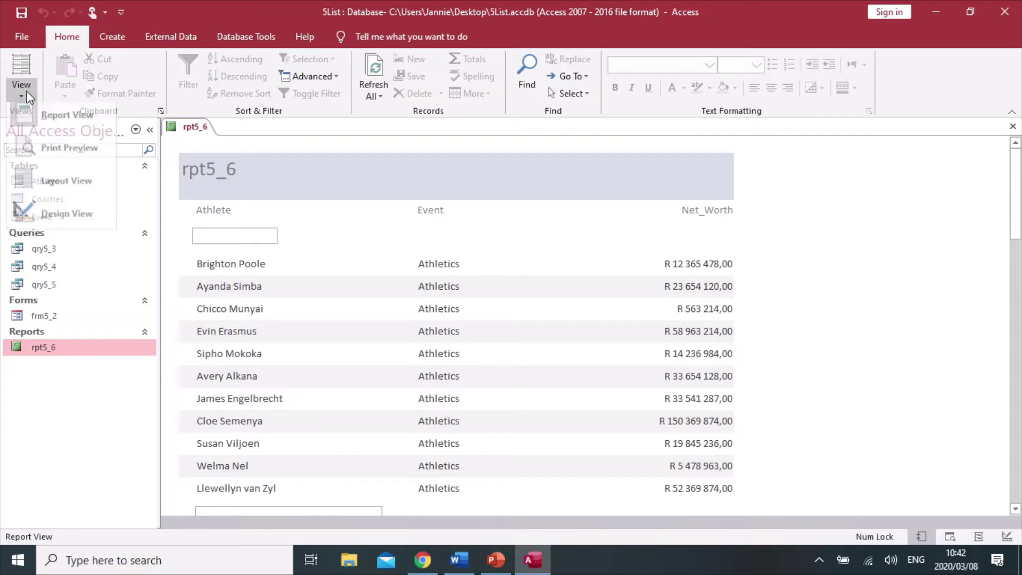
Switch rpt5_6 to Design View and change its grouping field from Event to Gender
left_click(49, 214)
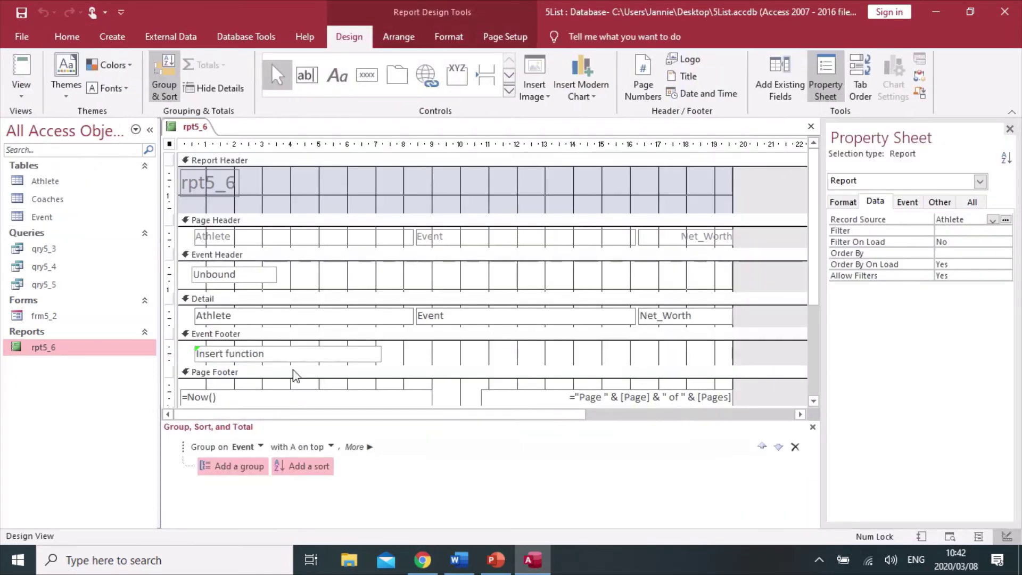
left_click(168, 75)
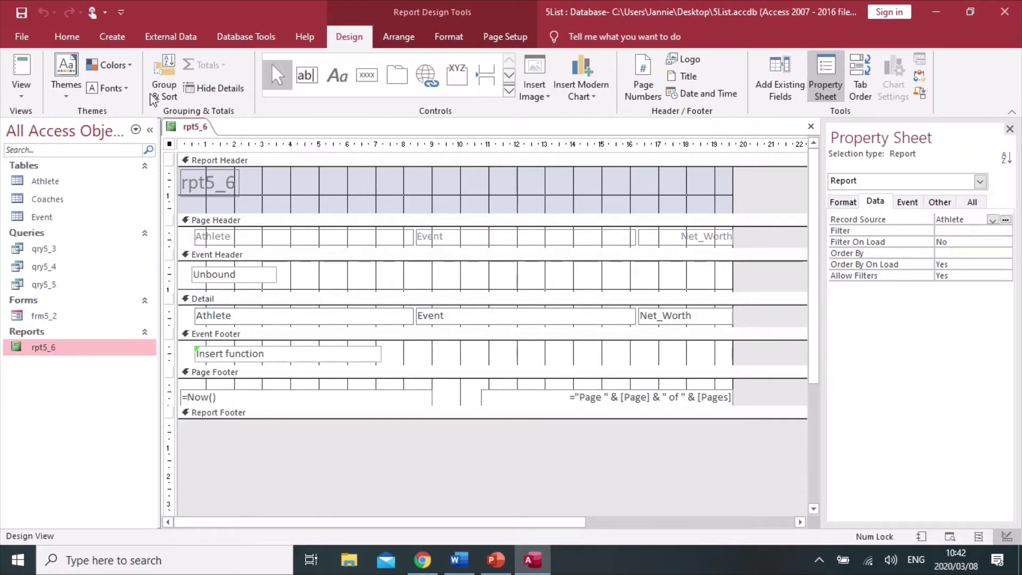
left_click(160, 90)
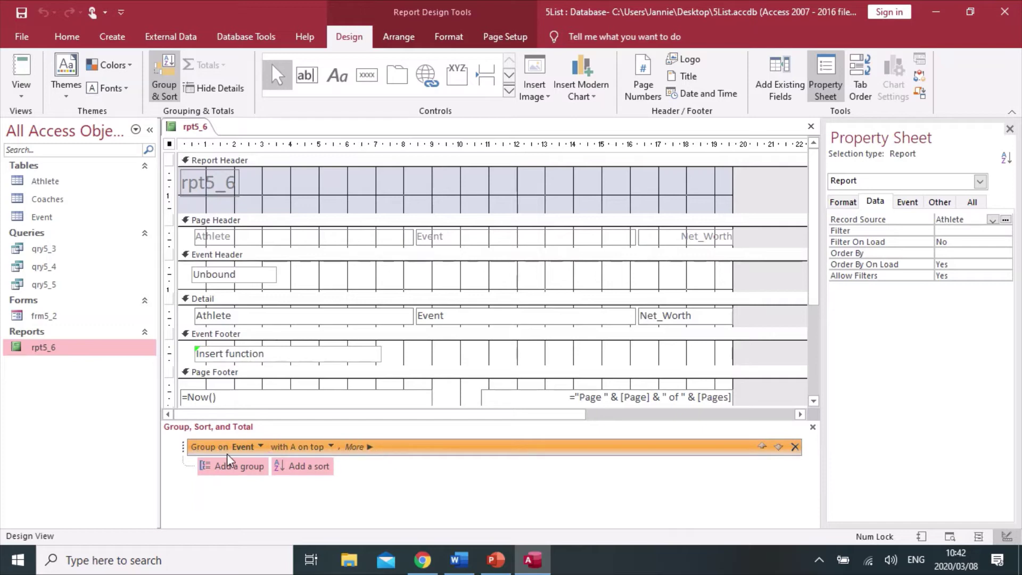
left_click(261, 447)
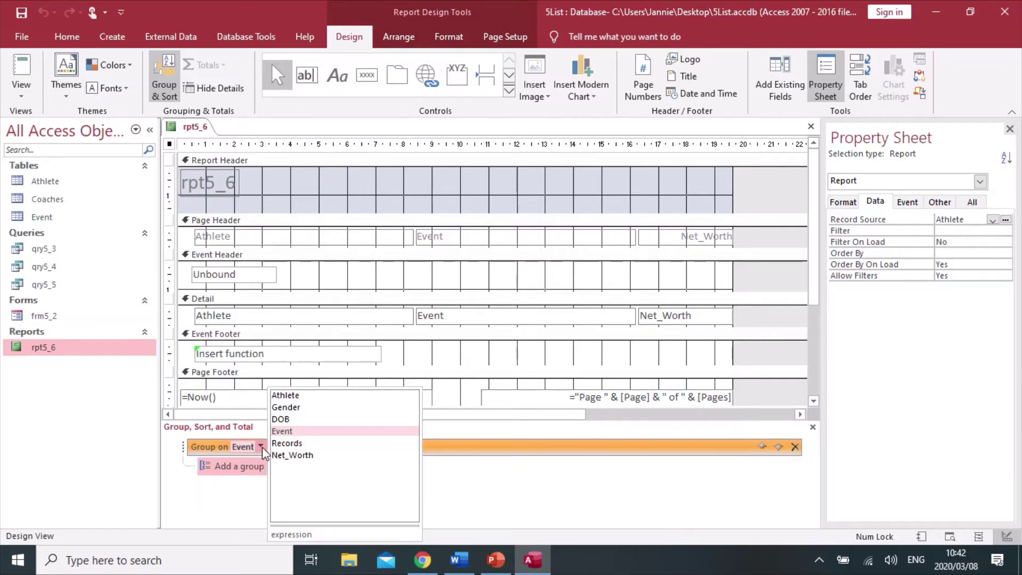
left_click(287, 408)
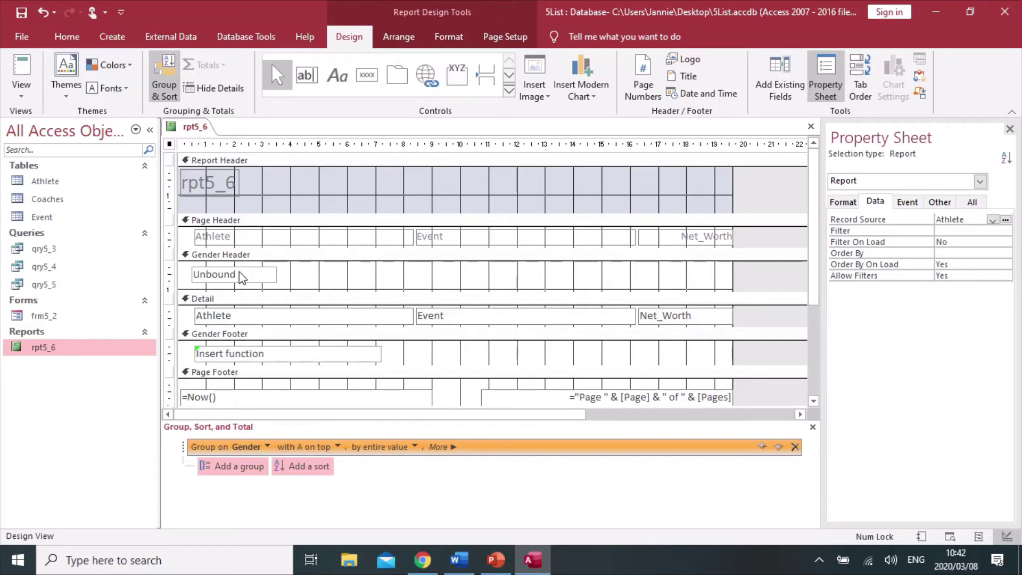
Set the Gender Header's unbound text box Control Source to Gender in the Property Sheet
left_click(265, 274)
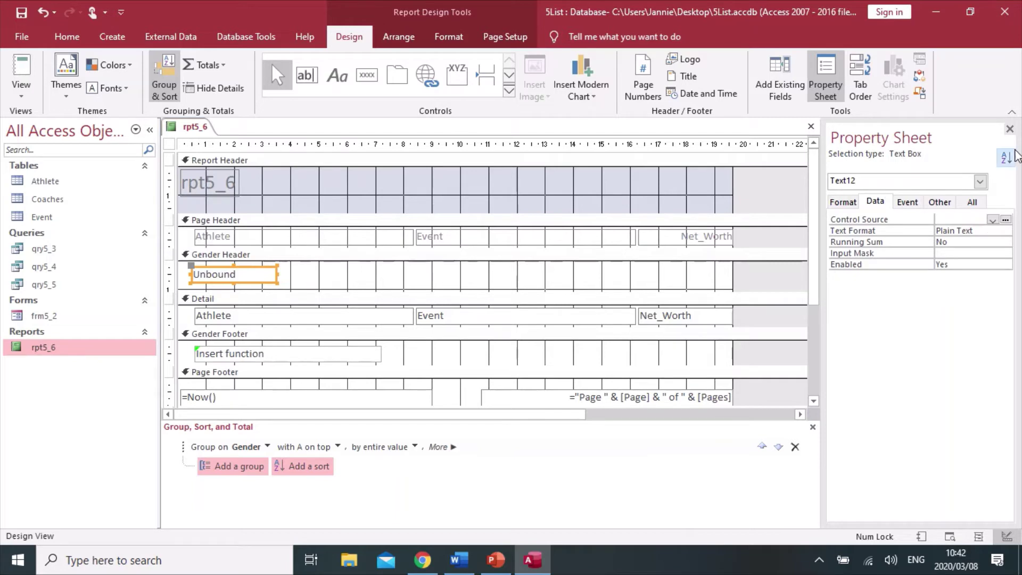
left_click(1009, 129)
left_click(830, 90)
left_click(992, 220)
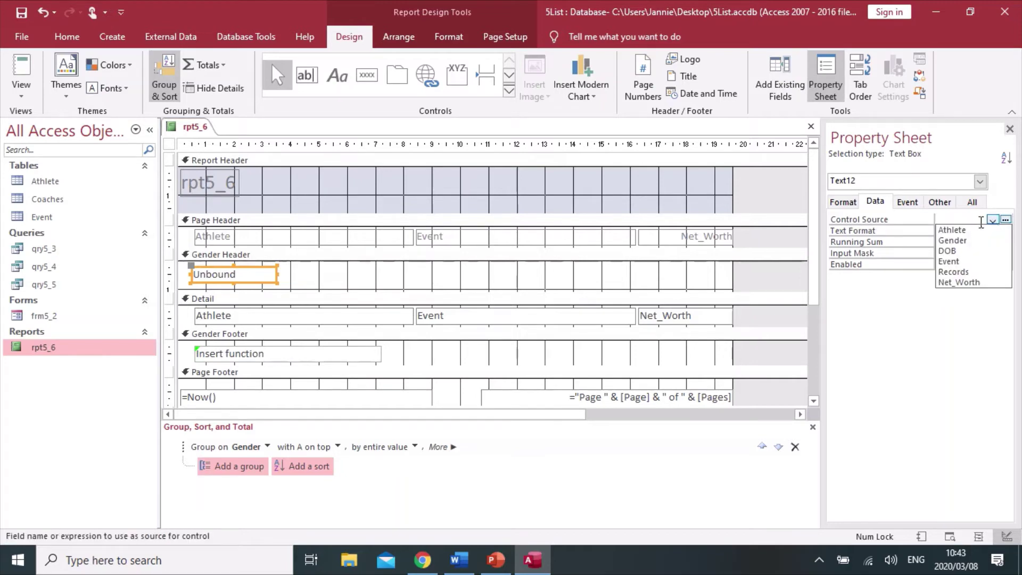
left_click(952, 241)
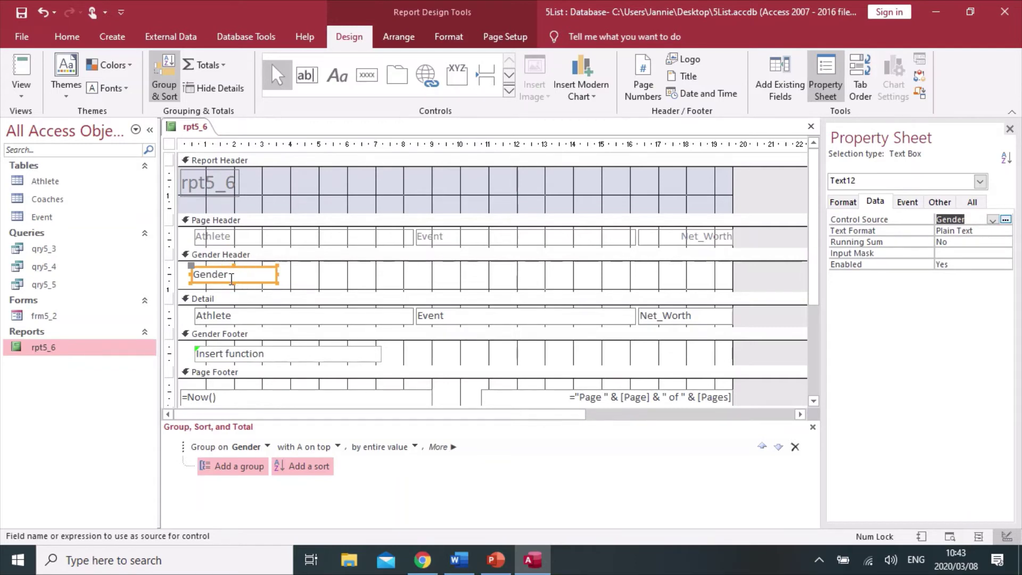
Preview rpt5_6 in Report View past the blank Insert function prompt, scrolling through the F and M groups
left_click(21, 72)
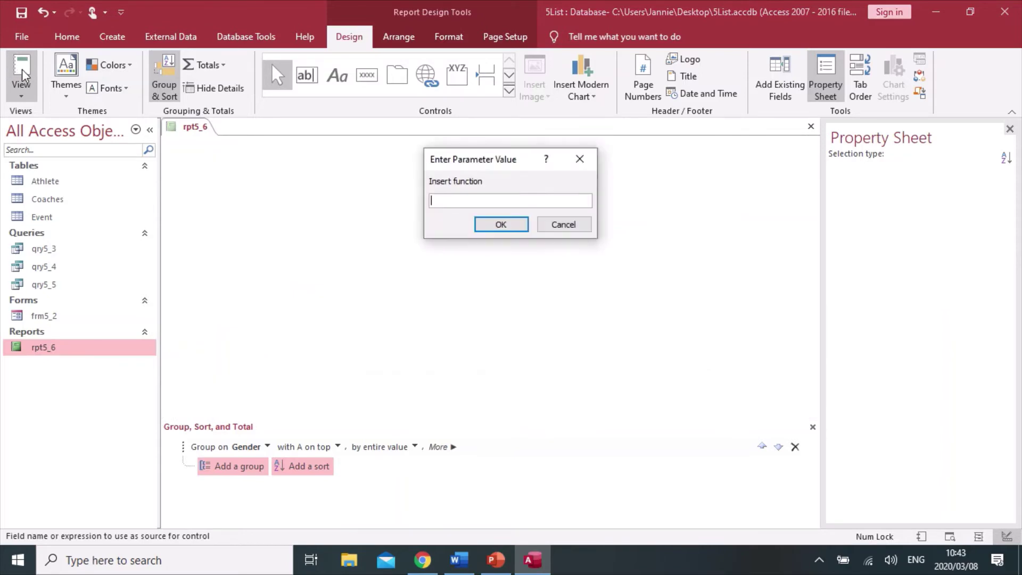
left_click(501, 225)
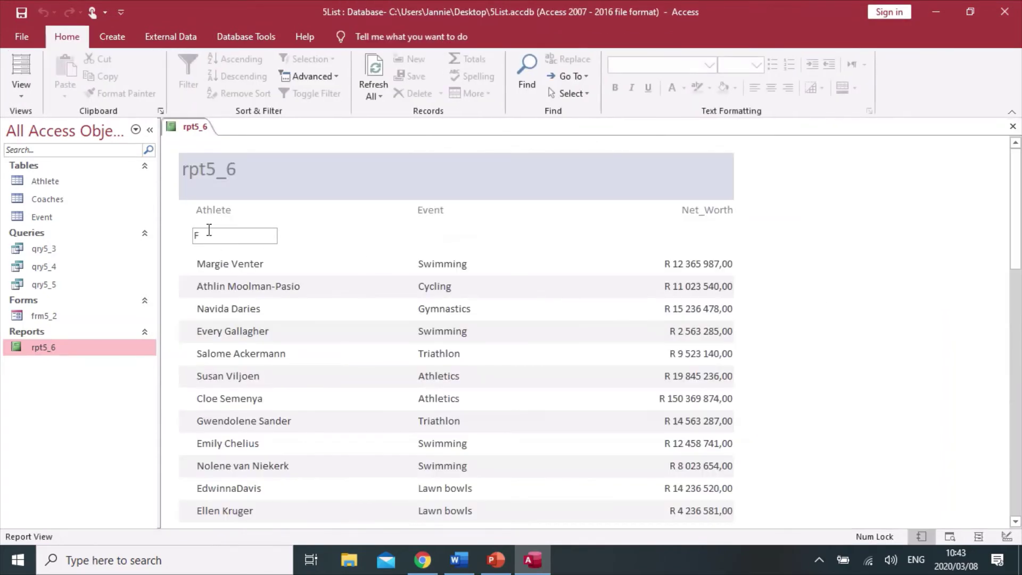
scroll(203, 234, "down", 3)
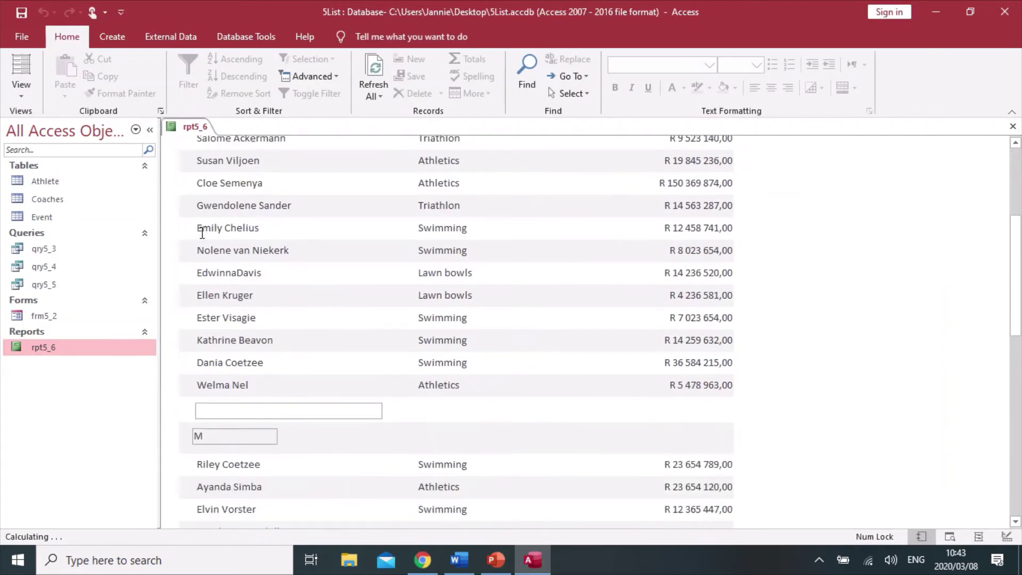
scroll(202, 233, "down", 4)
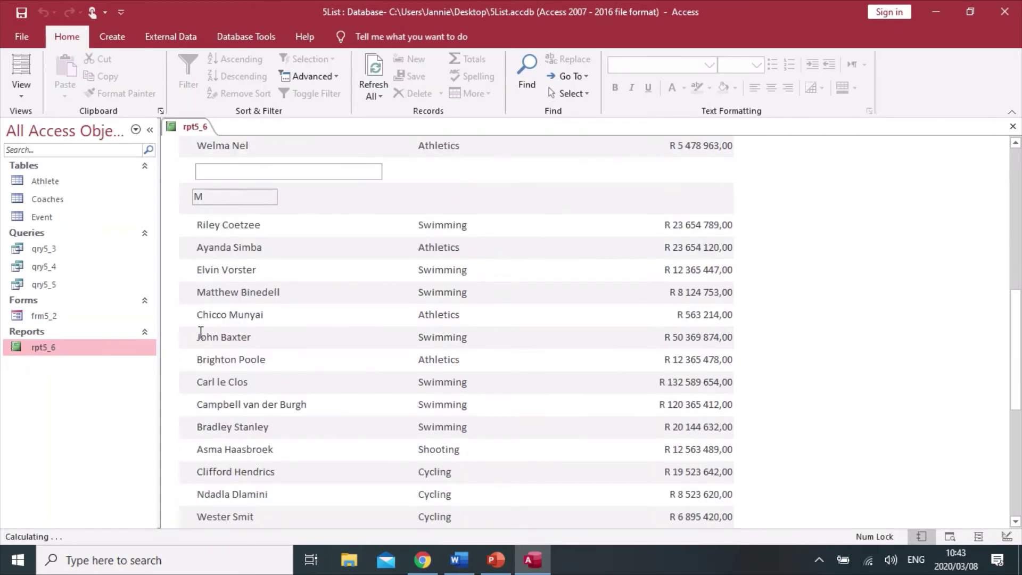
scroll(201, 331, "down", 5)
scroll(201, 327, "up", 6)
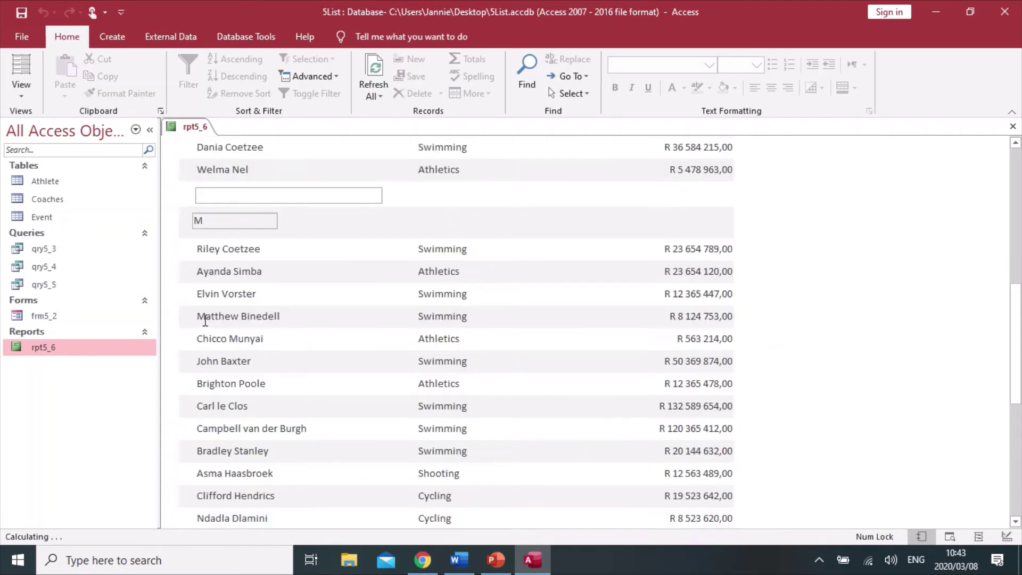
scroll(205, 321, "up", 7)
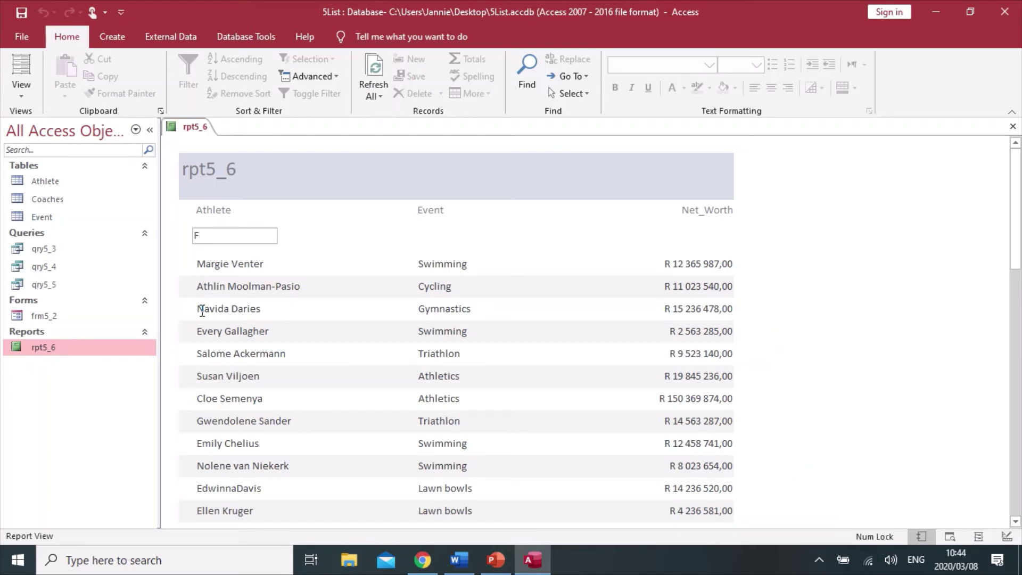
In Design View, delete the 'Insert function' text from the Gender Footer text box, leaving it unbound
left_click(19, 85)
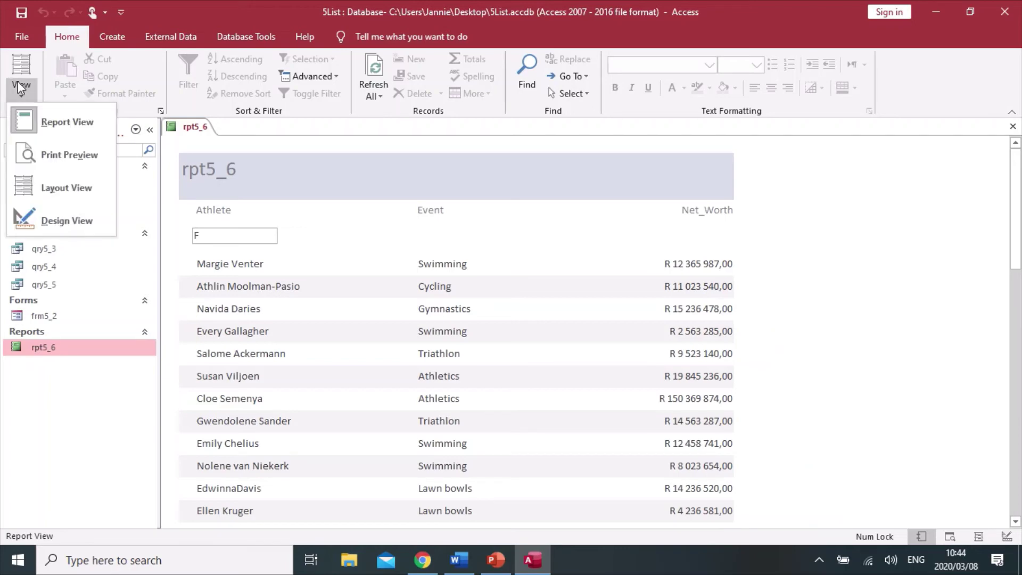
left_click(41, 213)
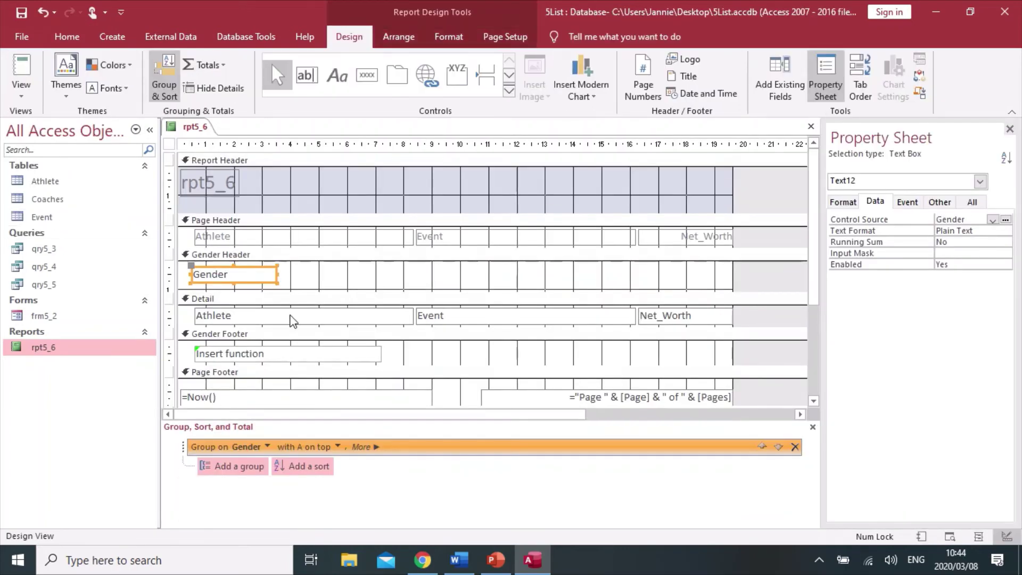
scroll(291, 321, "down", 2)
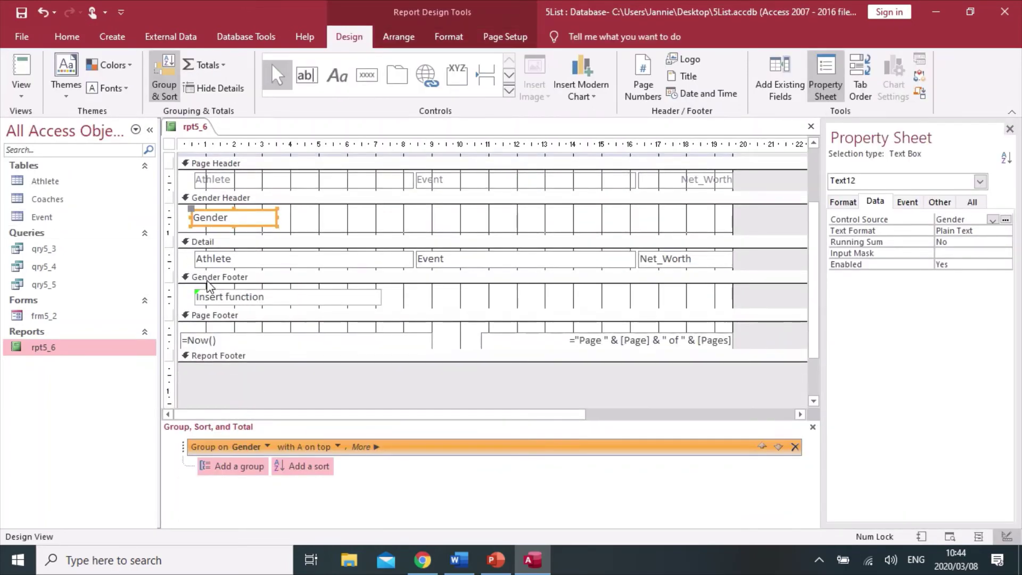
left_click(281, 294)
left_click(274, 295)
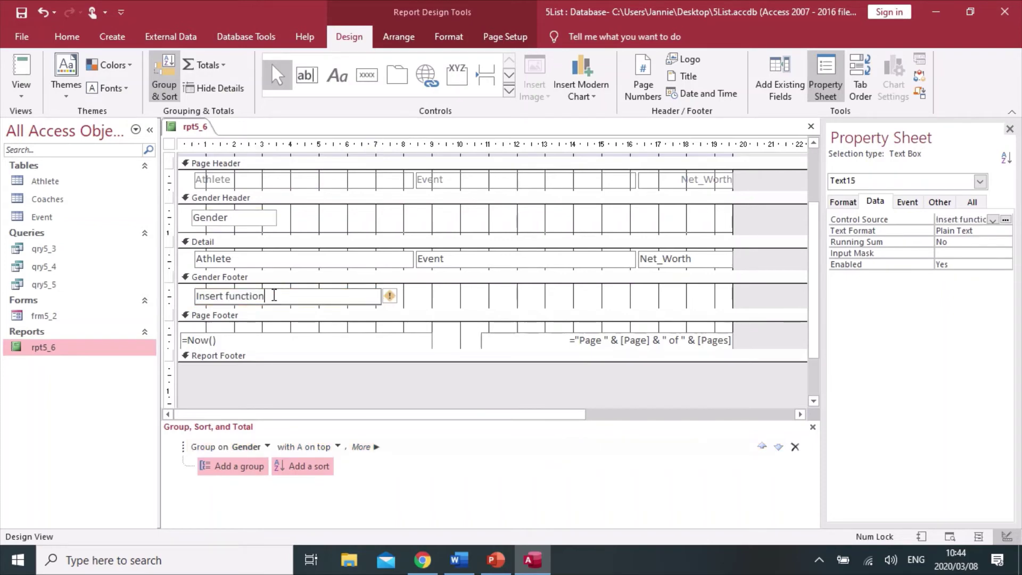
key("BackSpace")
key("BackSpace")
key("BackSpace")
key("BackSpace")
key("BackSpace")
key("BackSpace")
key("BackSpace")
key("BackSpace")
key("BackSpace")
key("BackSpace")
key("BackSpace")
key("BackSpace")
key("BackSpace")
key("BackSpace")
key("BackSpace")
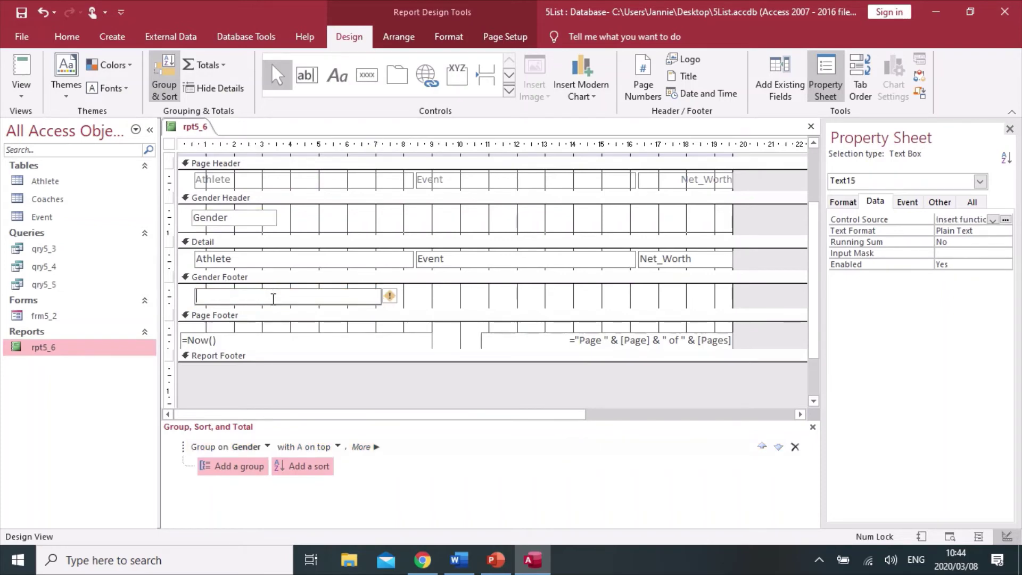
left_click(418, 302)
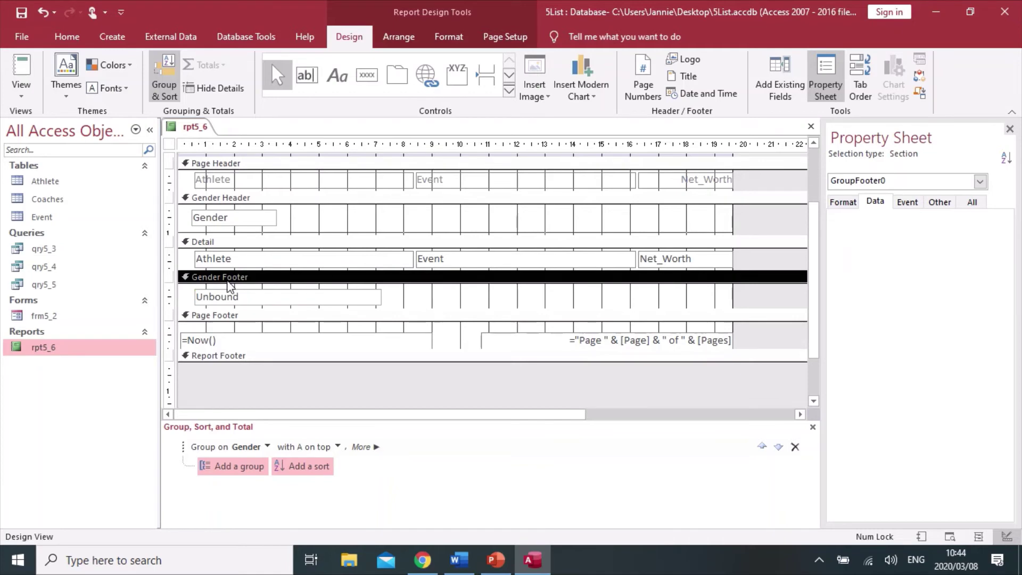
Preview the report, then return to Design View
left_click(21, 68)
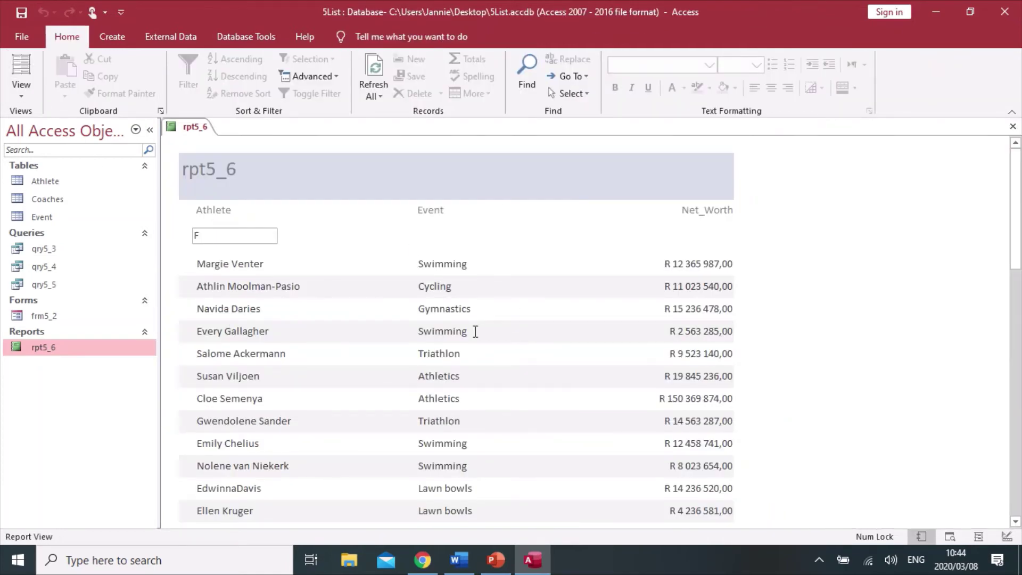
left_click(21, 89)
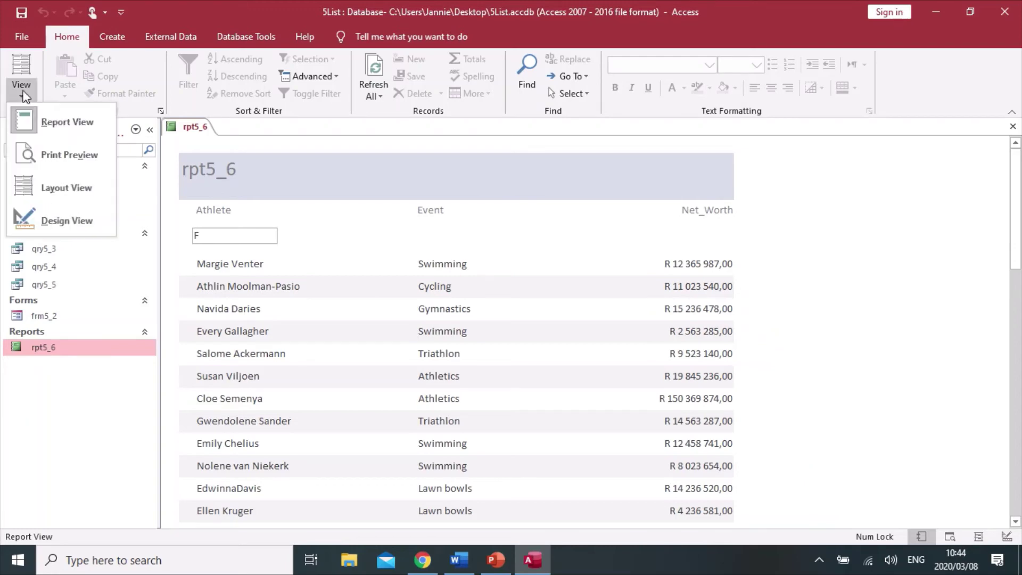
left_click(53, 216)
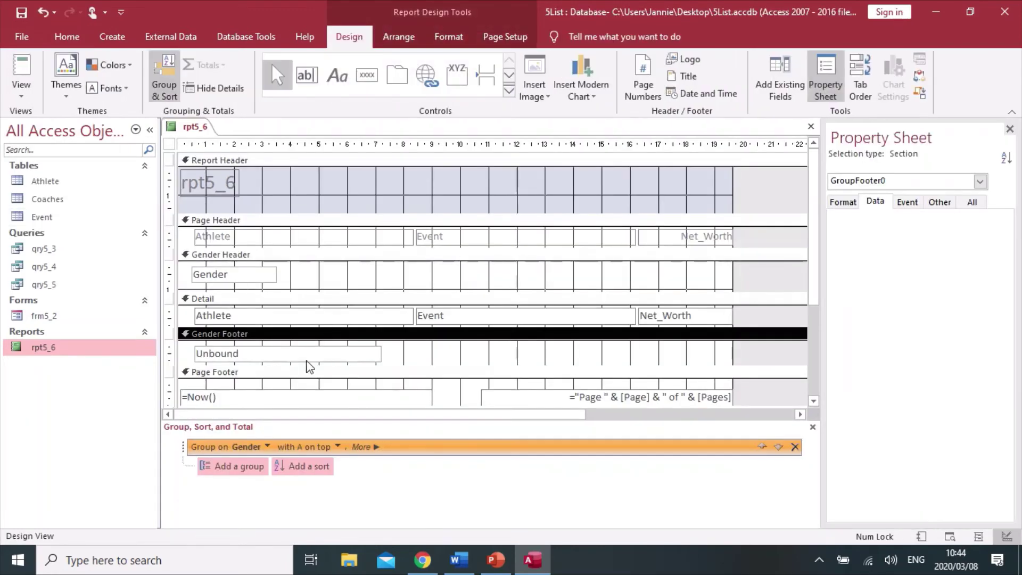
Open the Expression Builder for the Gender Footer text box and list the Built-In Functions
left_click(268, 353)
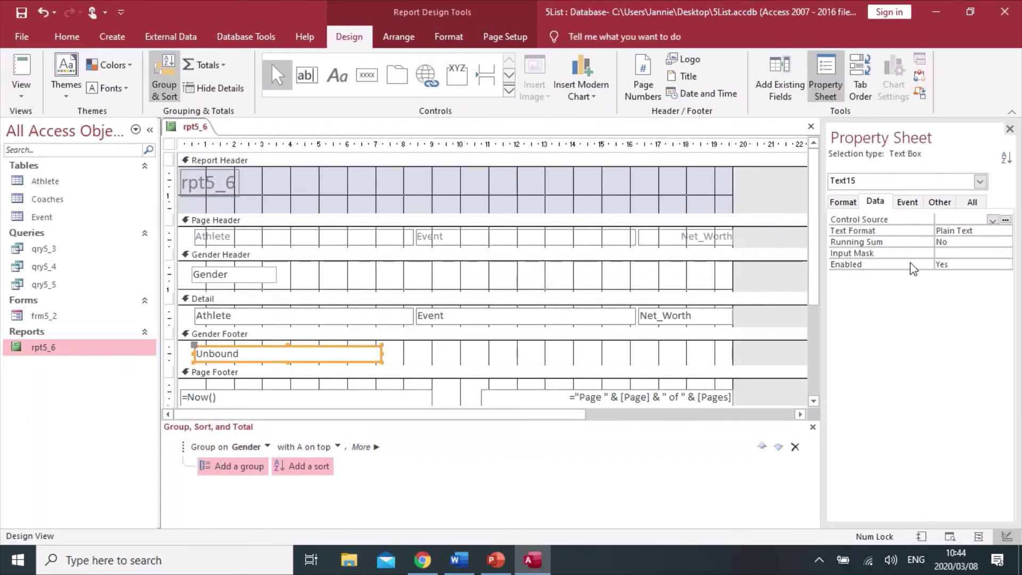
left_click(1005, 219)
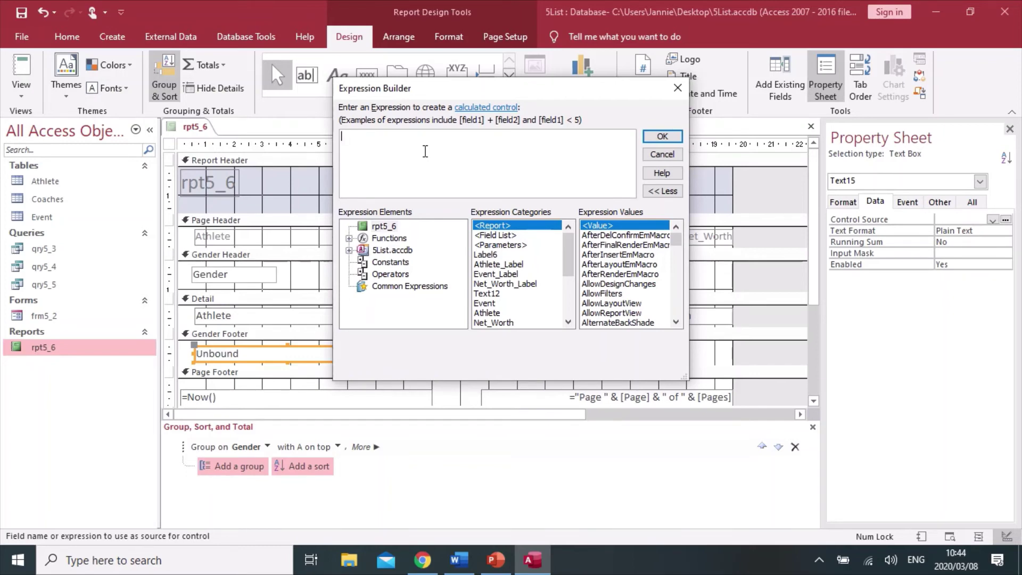
double_click(390, 239)
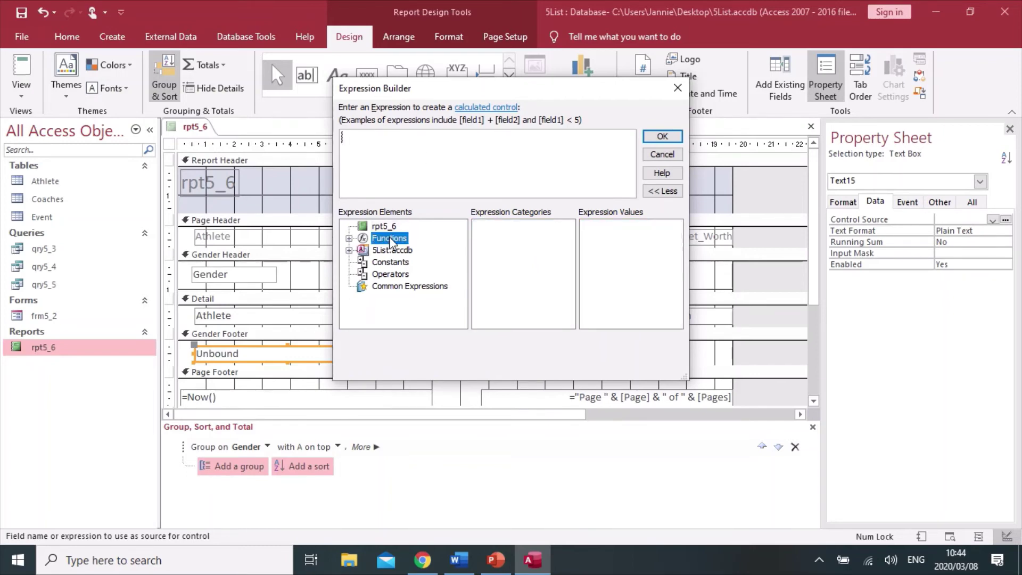
left_click(395, 252)
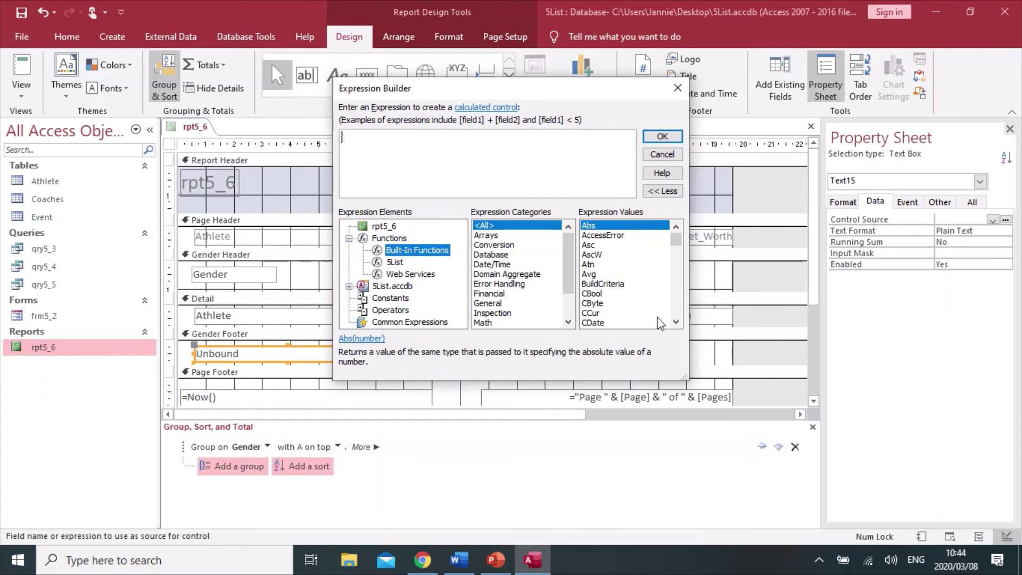
left_click(676, 322)
left_click(676, 321)
left_click(676, 321)
left_click(676, 321)
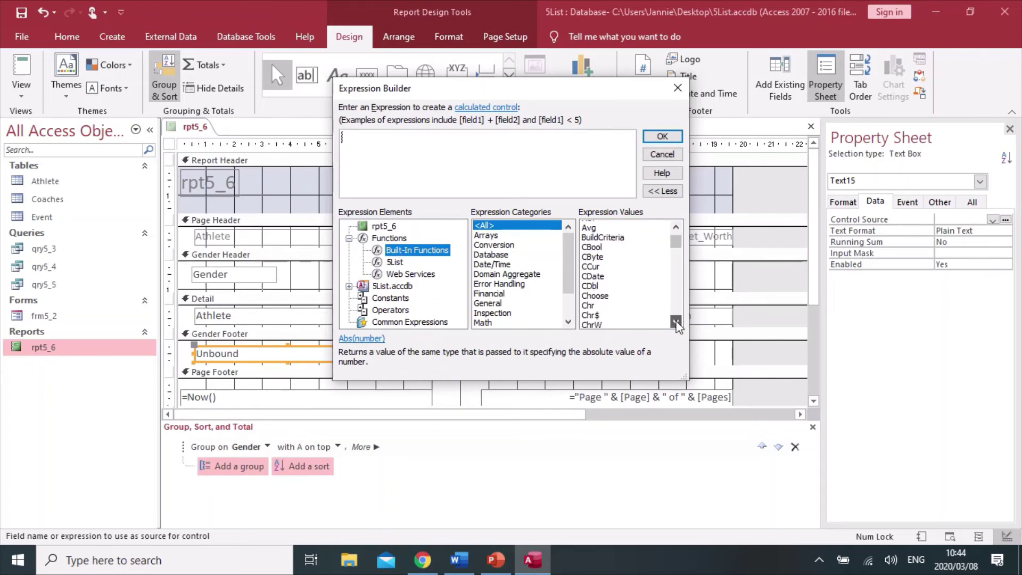
left_click(676, 322)
left_click(676, 321)
left_click(676, 322)
left_click(676, 322)
left_click(676, 322)
left_click(676, 321)
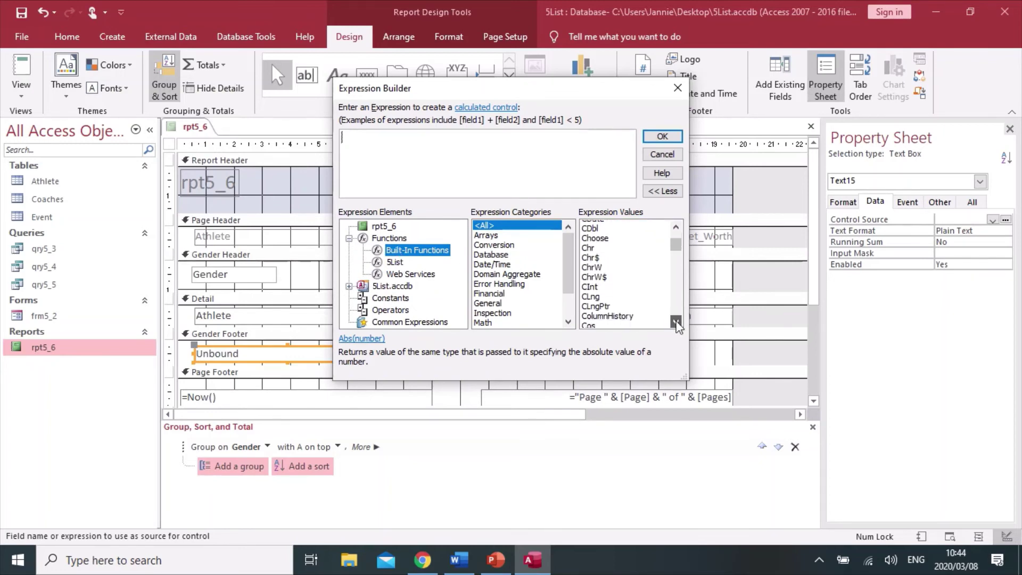
left_click(676, 322)
left_click(676, 321)
left_click(676, 321)
left_click(676, 321)
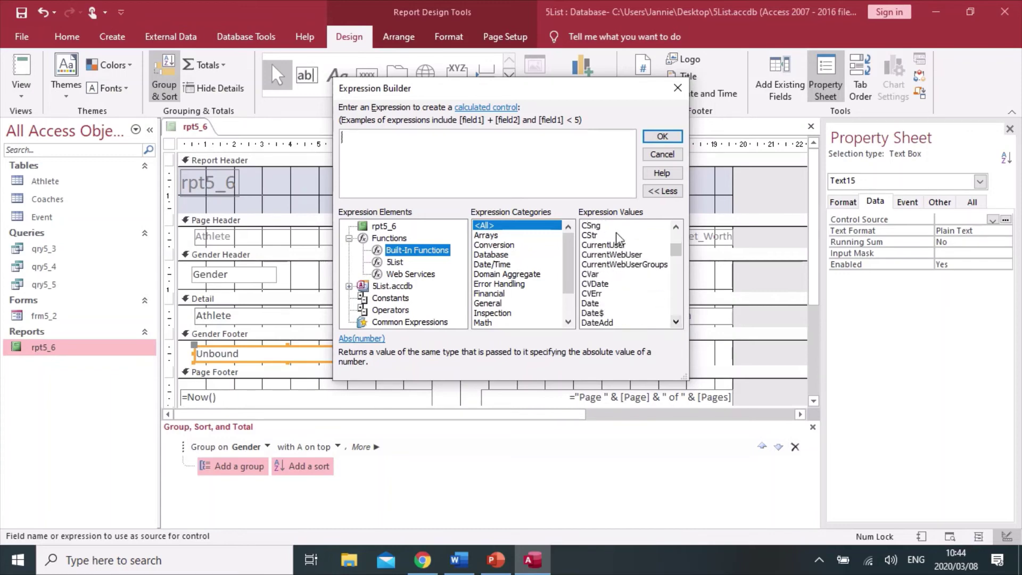
left_click(676, 228)
Insert Count, then nest IIf inside it in place of its «expression» argument
double_click(597, 226)
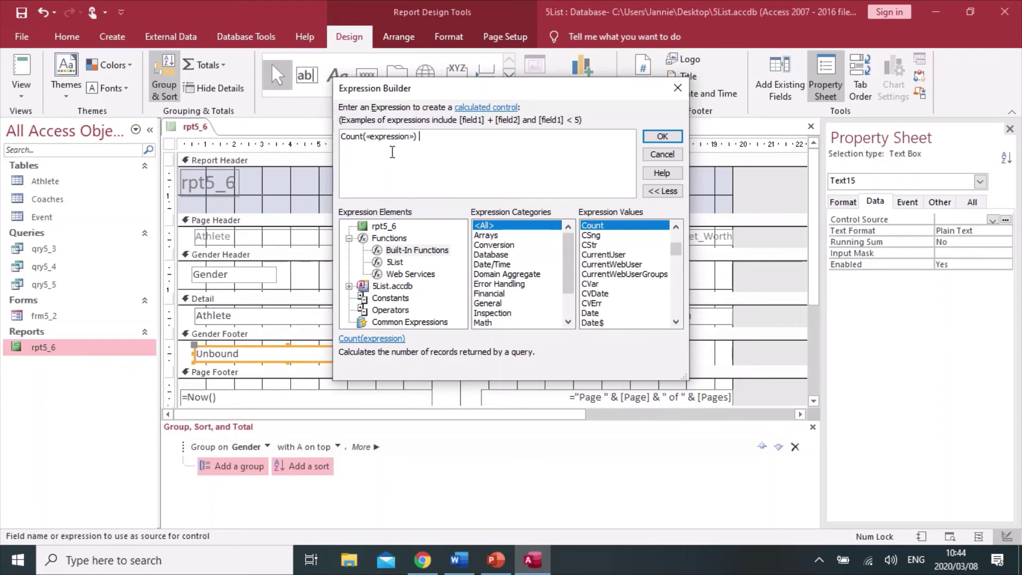
left_click(391, 136)
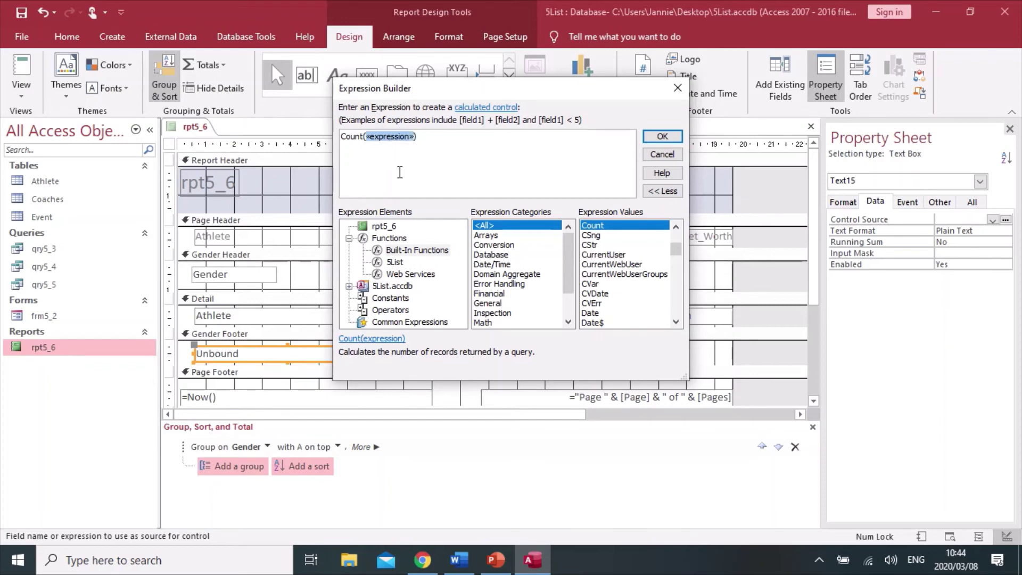
left_click_drag(675, 249, 676, 277)
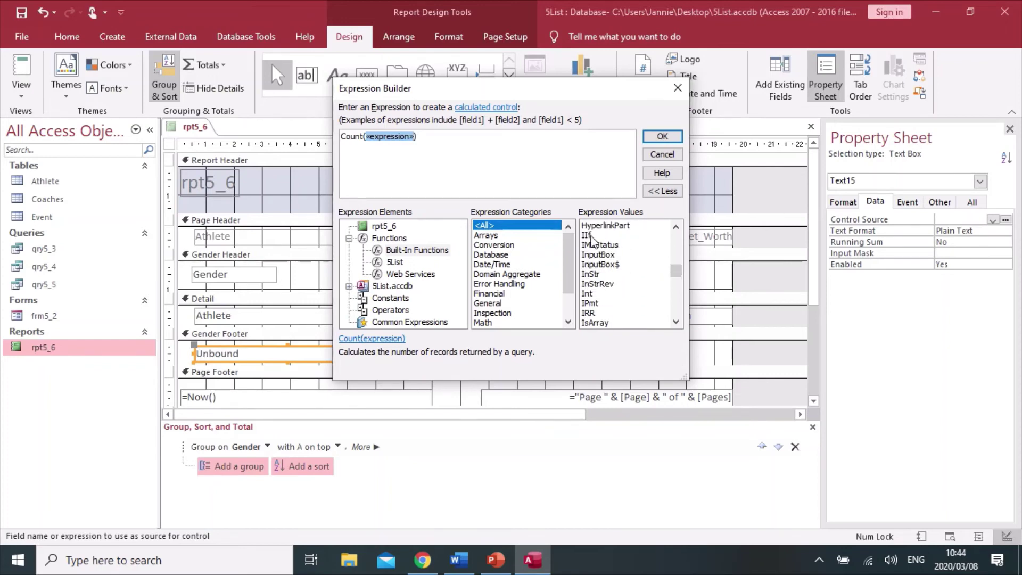
double_click(589, 236)
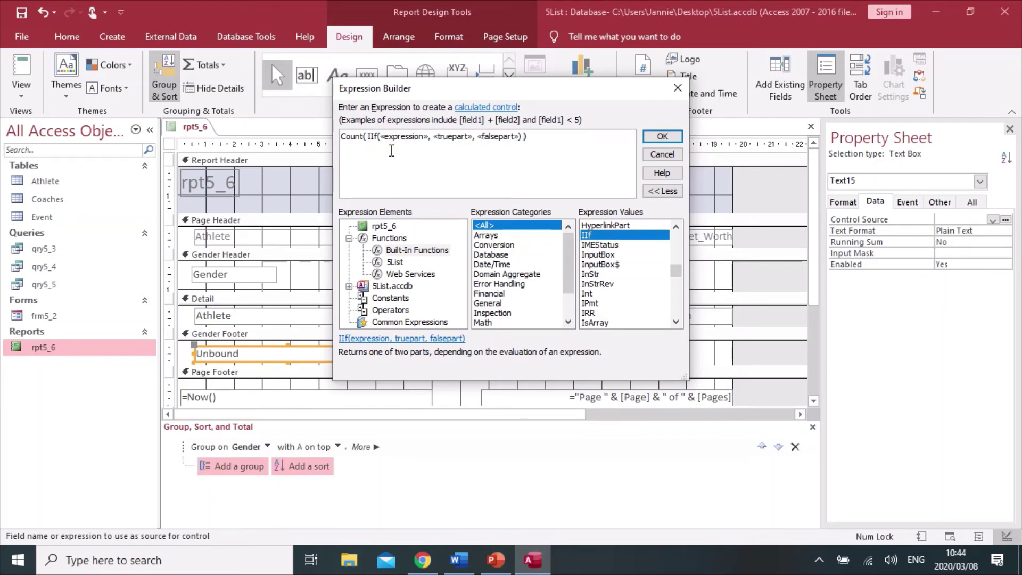
Replace the IIf condition placeholder with ([Net_Worth]<10000000)
left_click(403, 137)
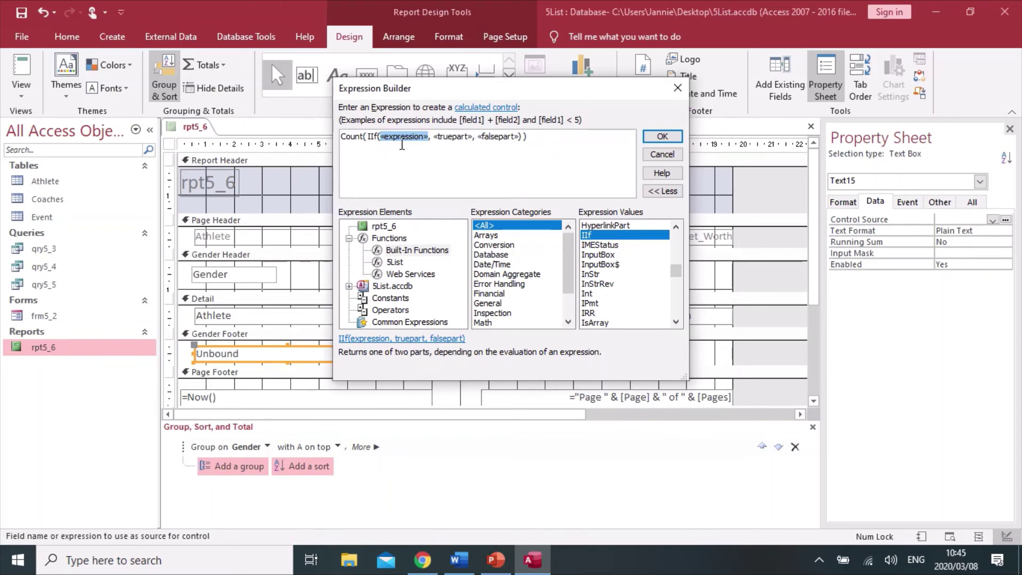
left_click(386, 226)
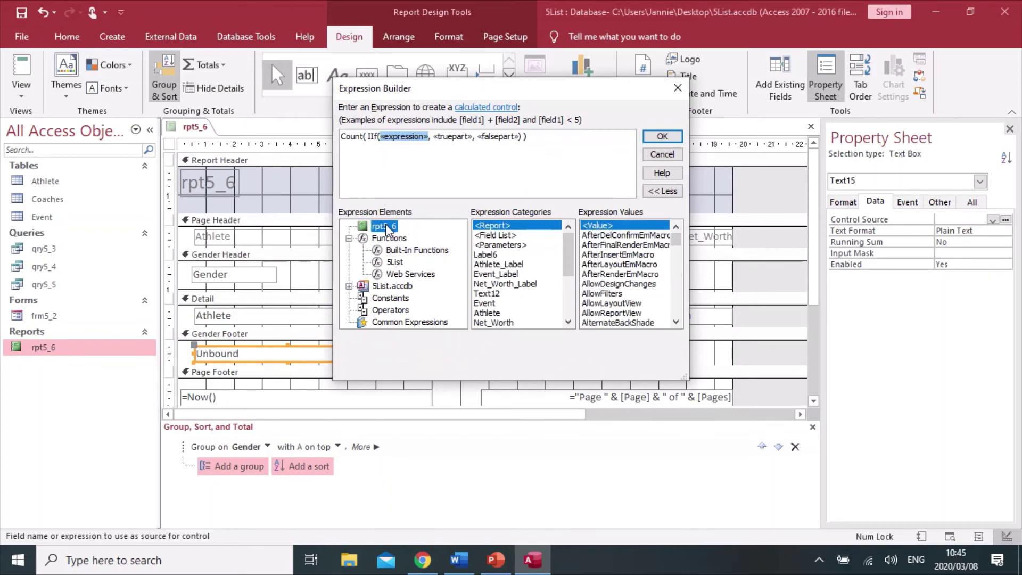
scroll(572, 263, "down", 1)
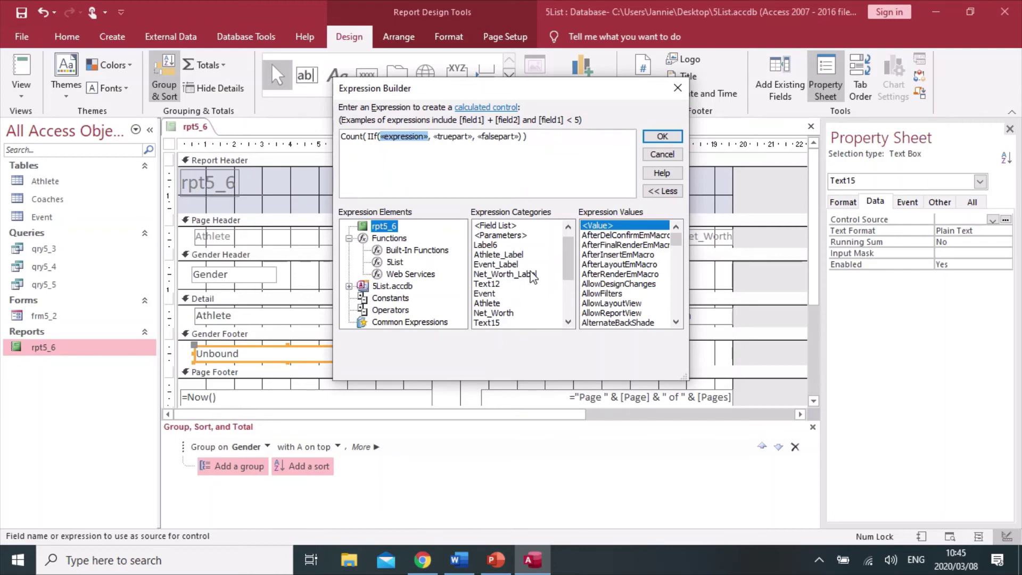
left_click(498, 314)
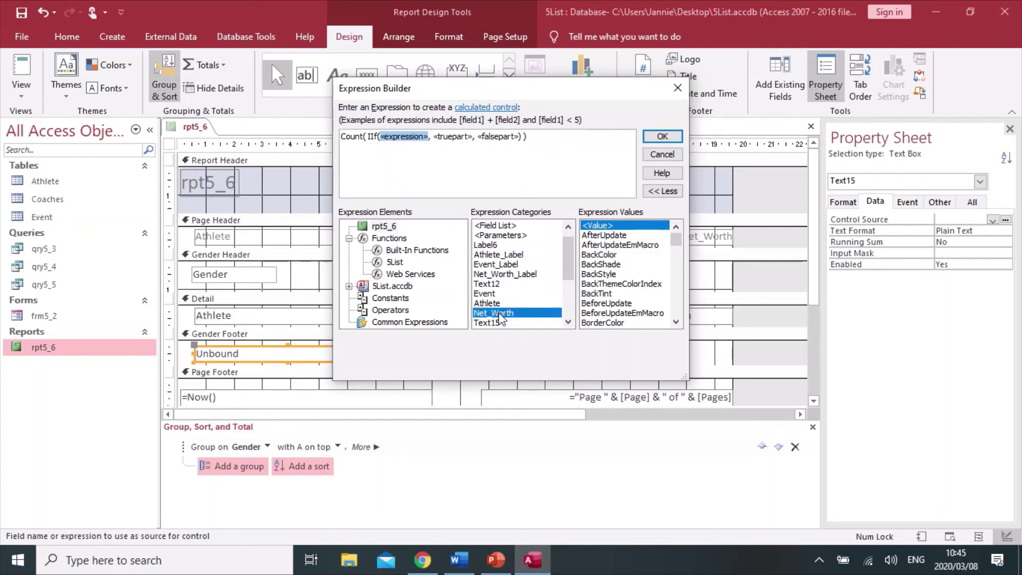
double_click(500, 314)
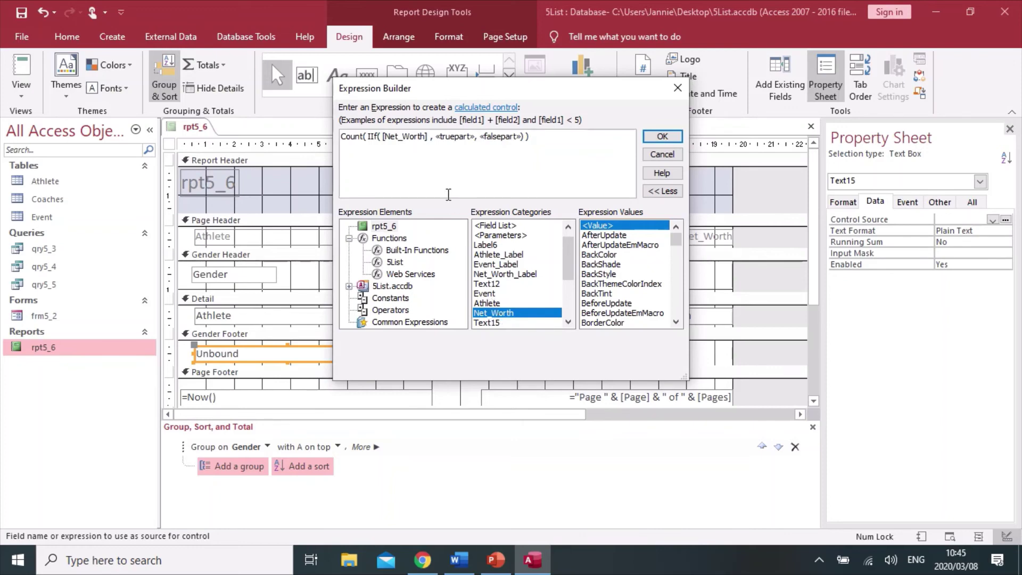
type("<")
type("100000")
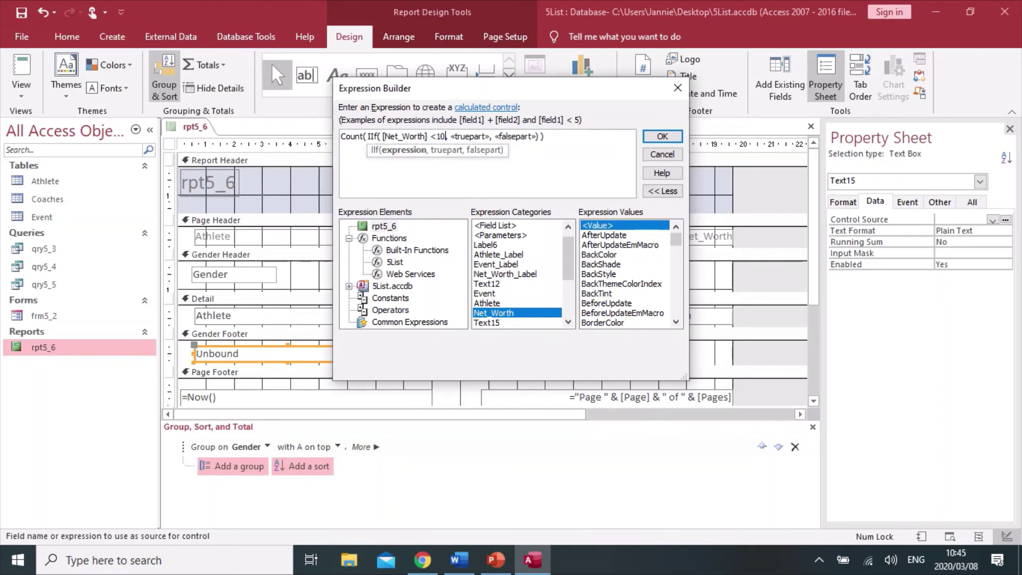
type("00")
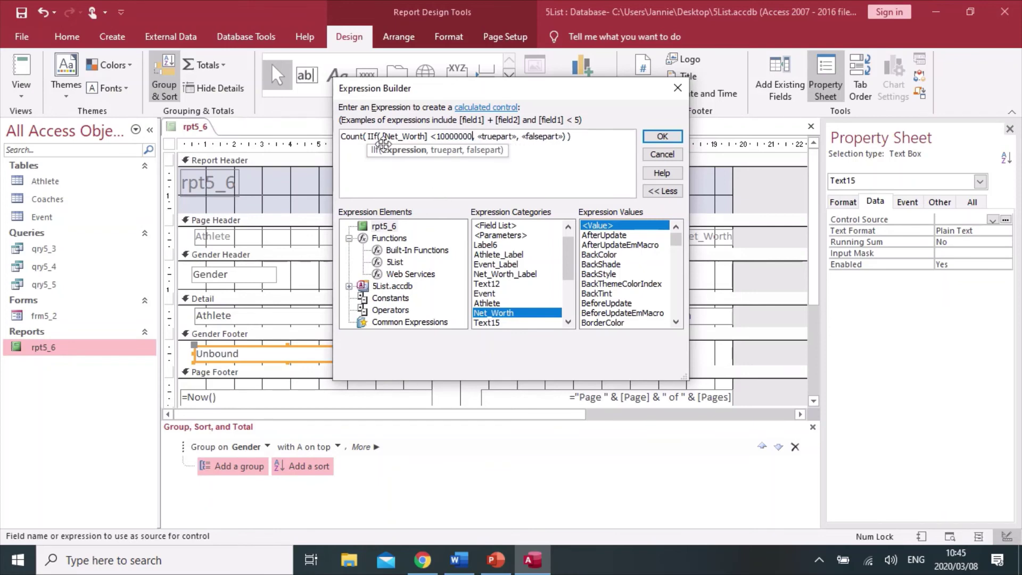
left_click(384, 137)
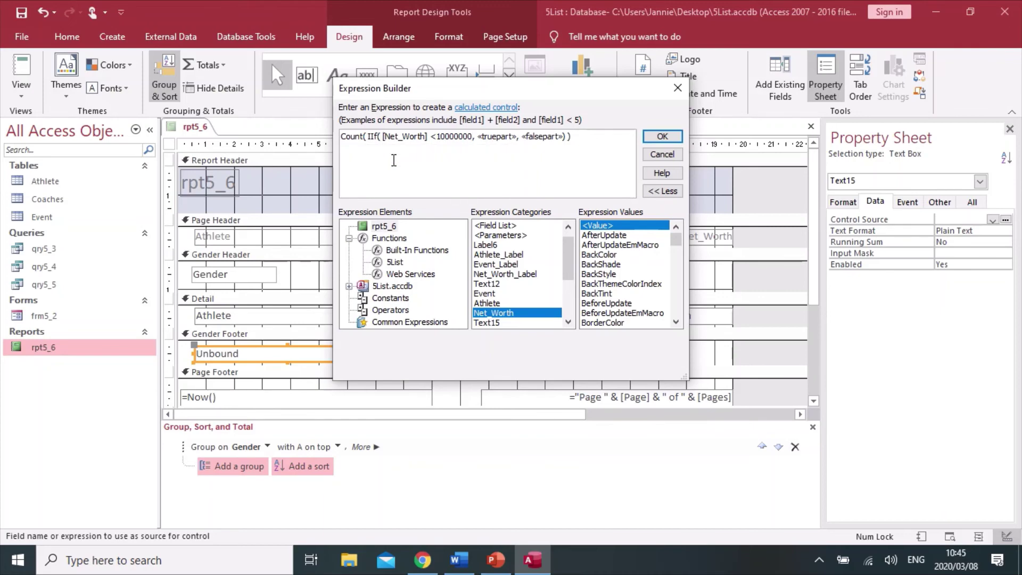
type("(")
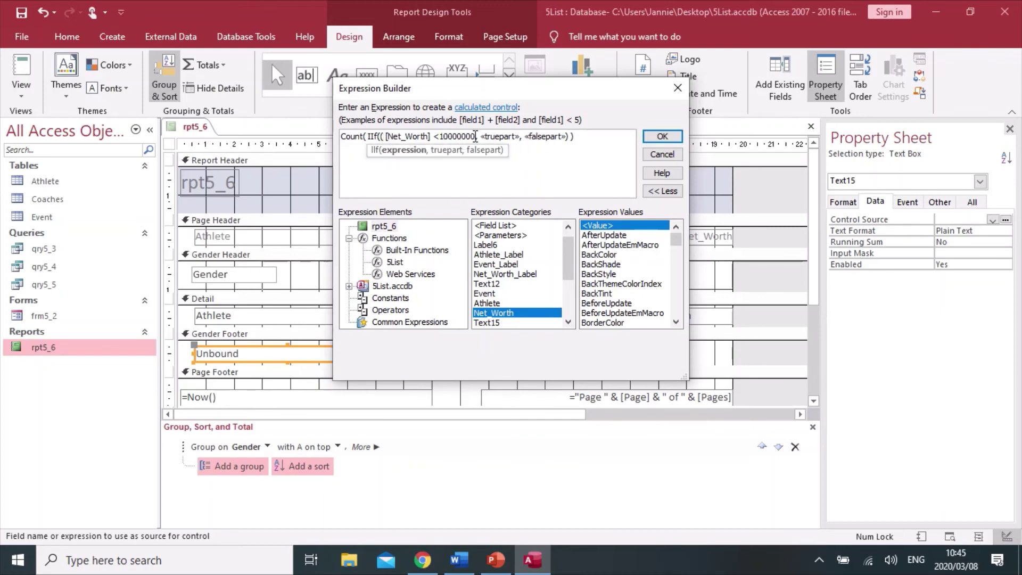
left_click(476, 137)
type("),")
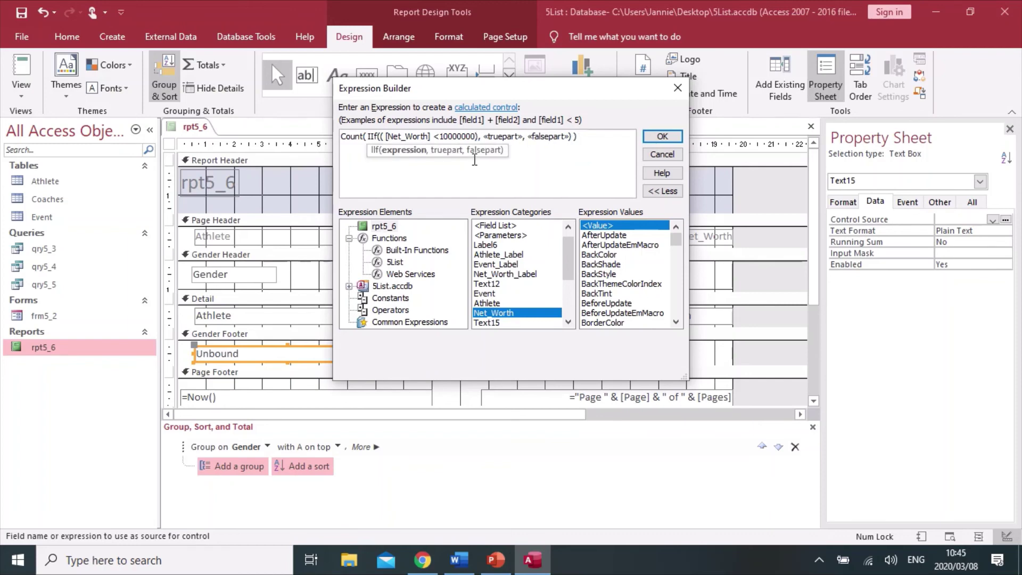
Set the truepart to 1, remove «falsepart», and accept =Count(IIf([Net_Worth]<10000000,1))
left_click(501, 137)
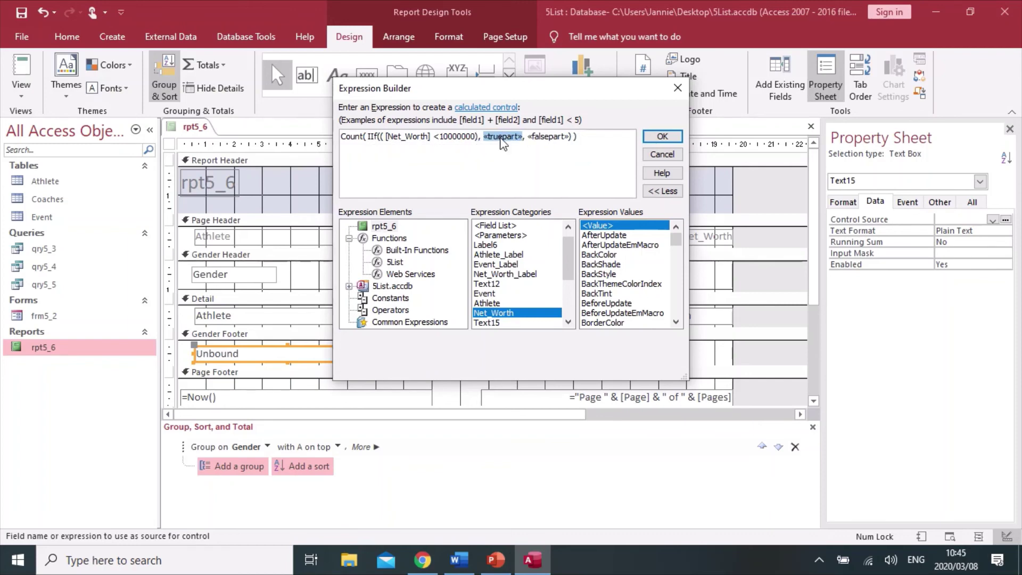
type("1")
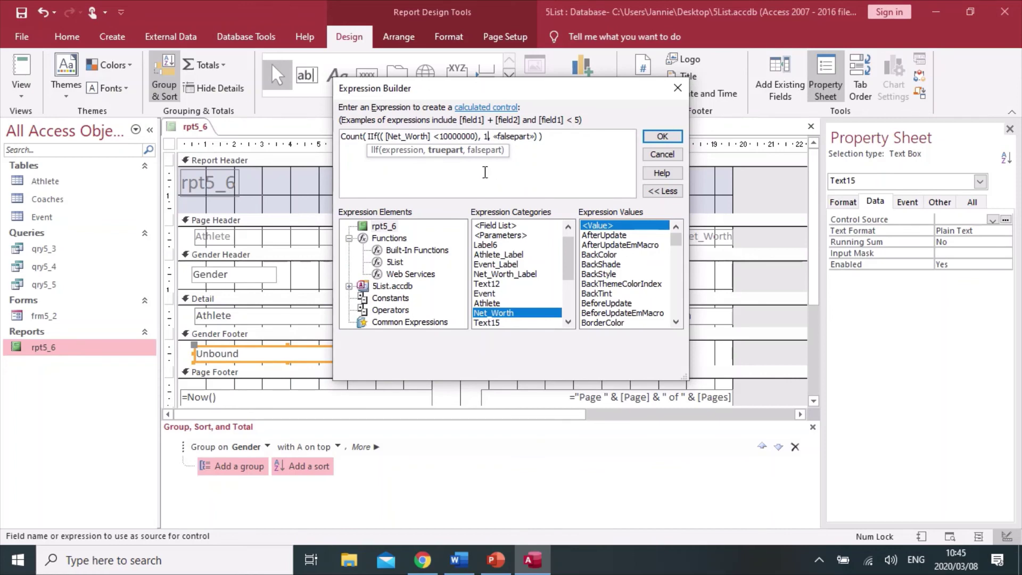
key("Delete")
key("Delete")
key("Delete")
key("Delete")
key("Delete")
key("Delete")
key("Delete")
key("Delete")
key("Delete")
key("Delete")
key("Delete")
key("Delete")
key("Delete")
key("Delete")
left_click(652, 137)
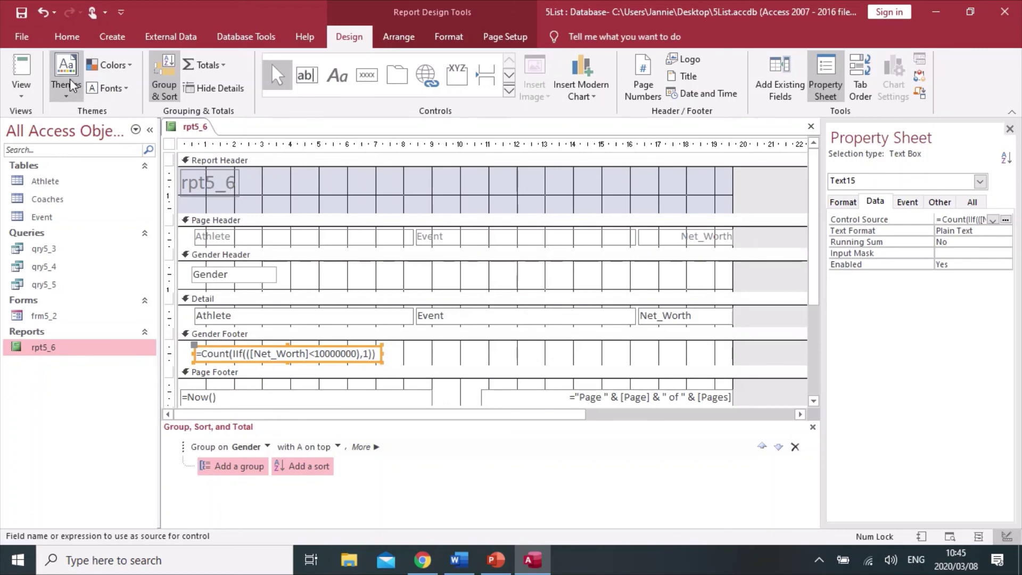
View rpt5_6 in Report View, confirm the F group footer shows 6, and close the report
left_click(21, 69)
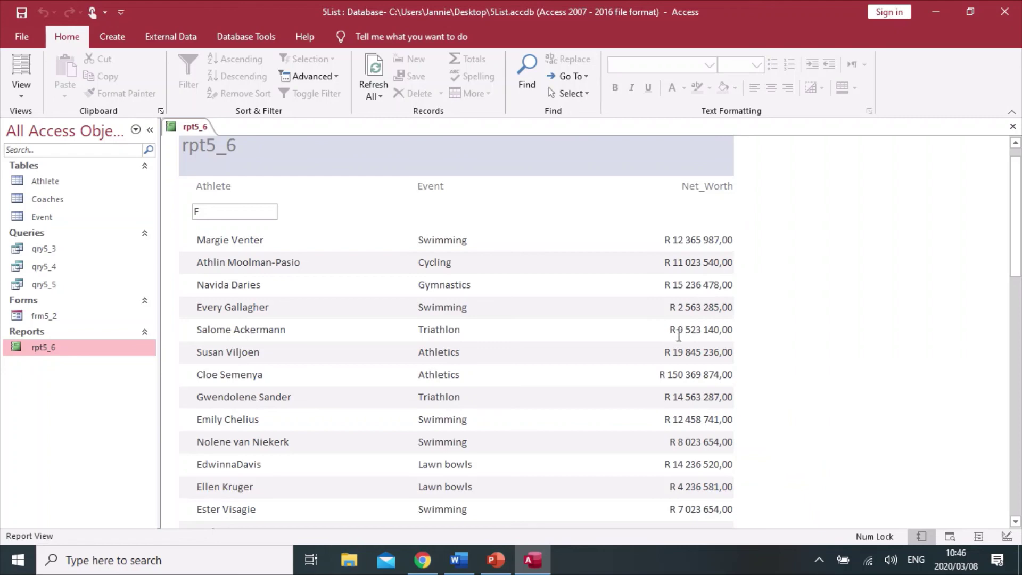
scroll(660, 373, "down", 5)
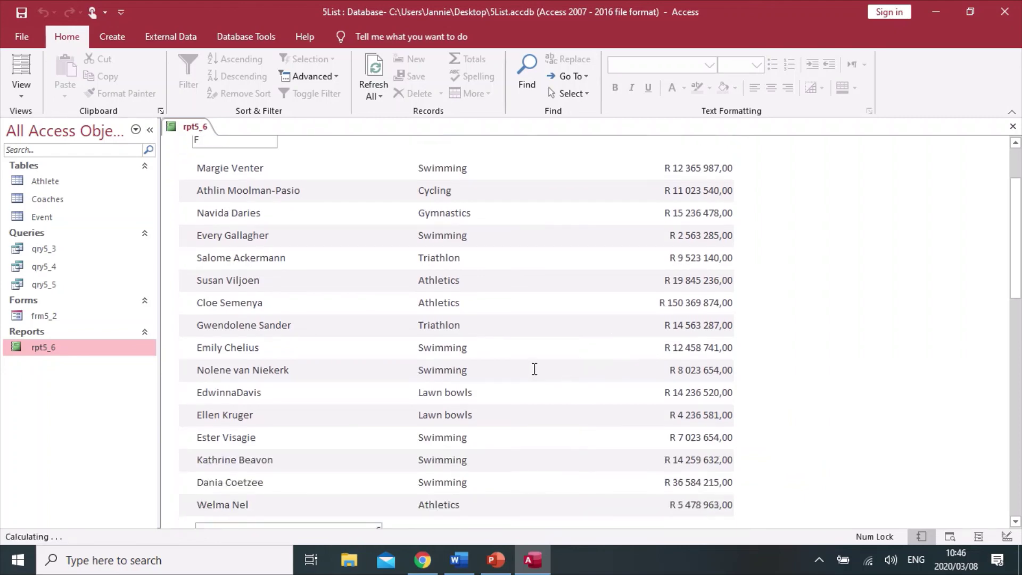
scroll(468, 363, "down", 2)
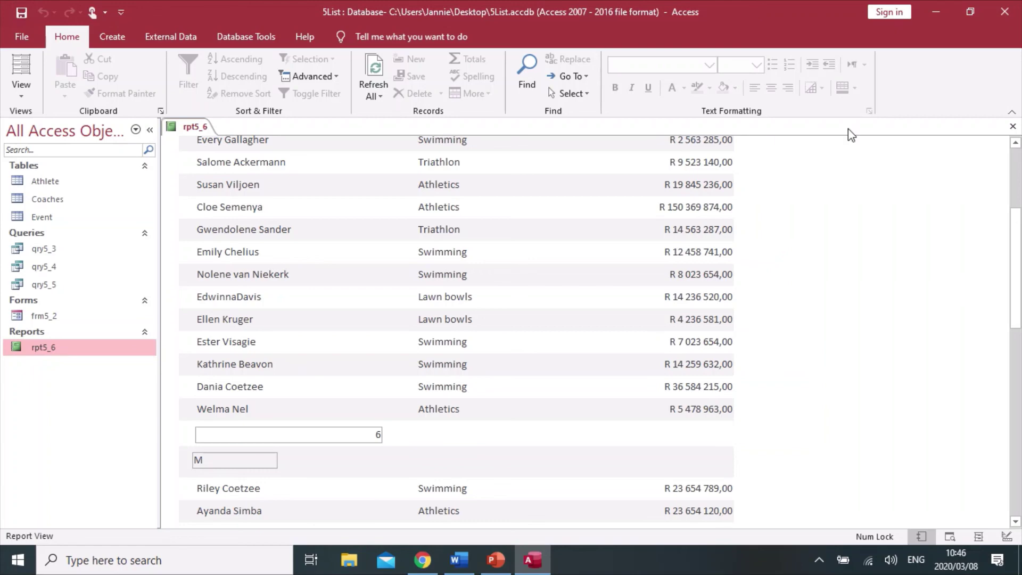
left_click(1011, 127)
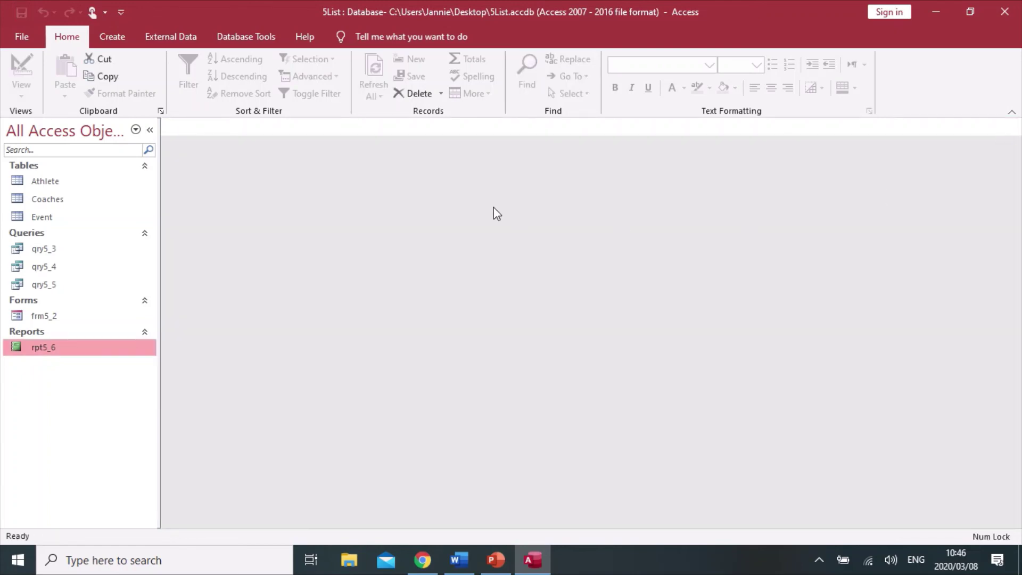